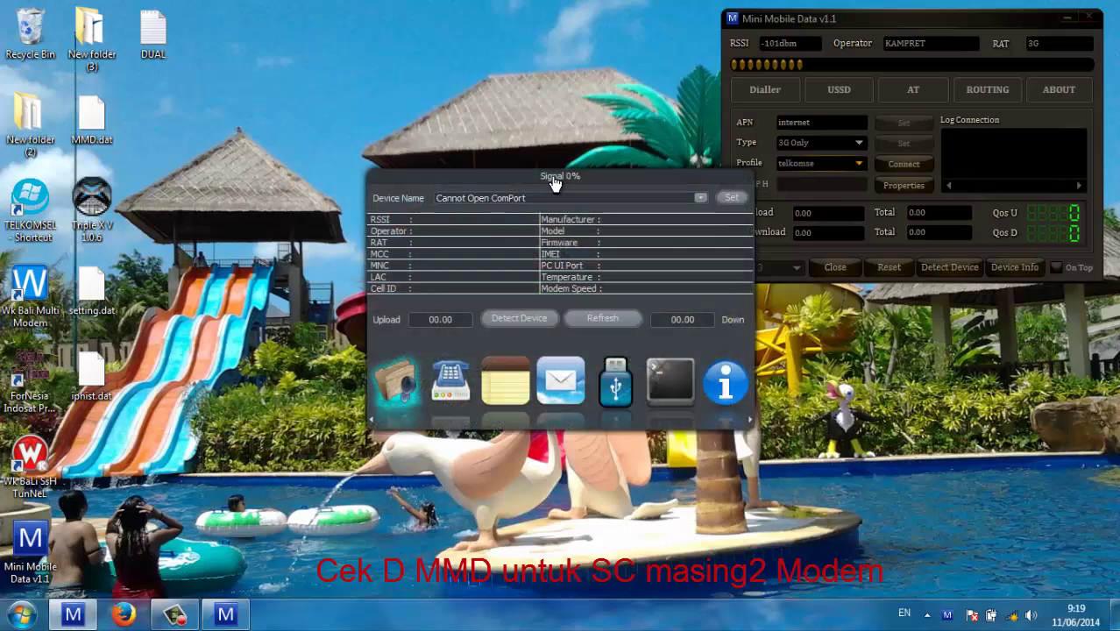
Move the signal monitor window clear of the centre and set its device to HUAWEI Mobile Connect - PC UI Interface (COM4).
{"action": "left_click_drag", "start_coordinate": [554, 181], "coordinate": [524, 21]}
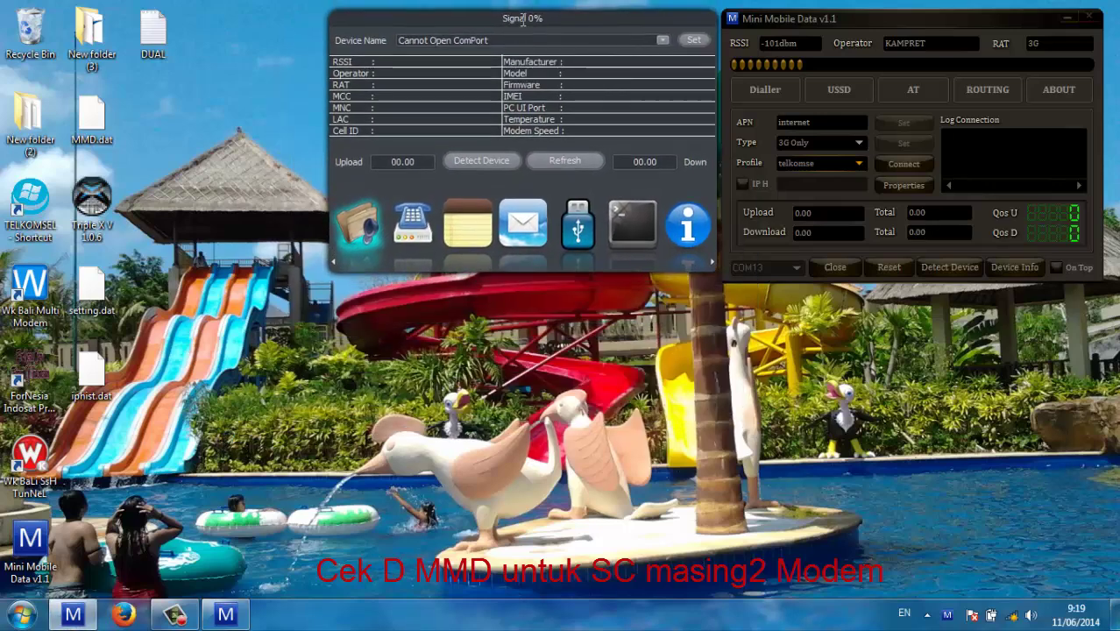
{"action": "left_click", "coordinate": [663, 41]}
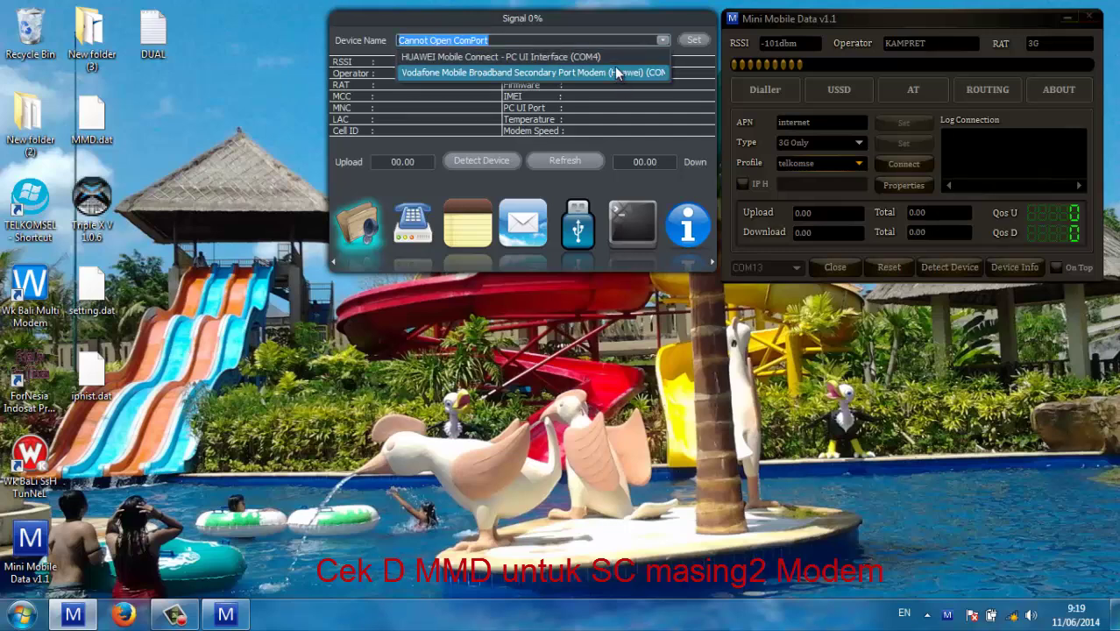
{"action": "left_click", "coordinate": [609, 57]}
{"action": "left_click", "coordinate": [693, 42]}
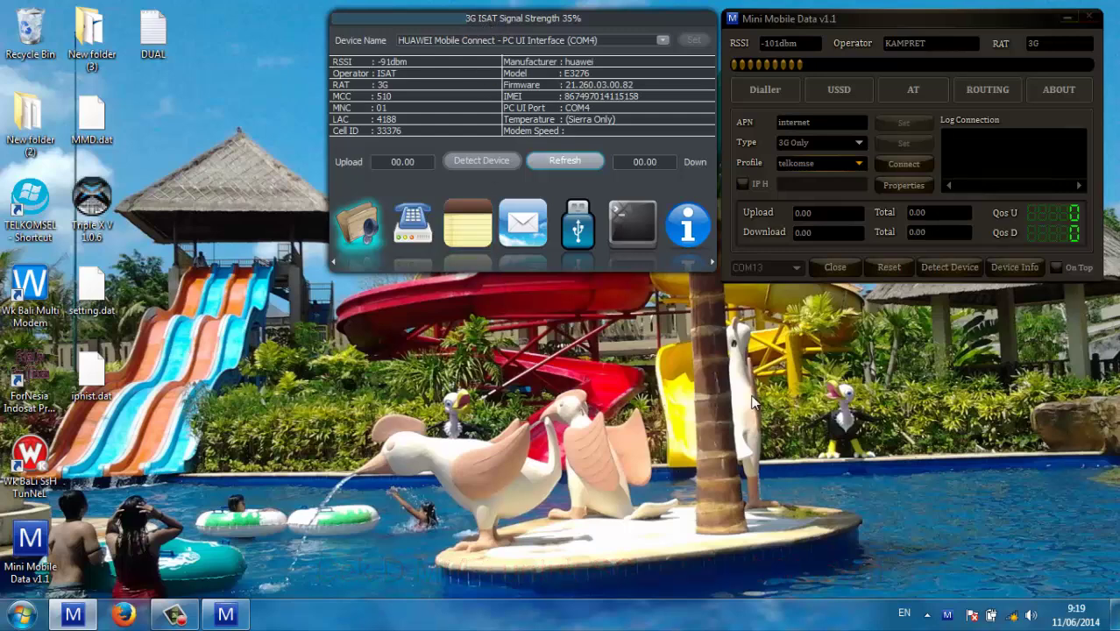
Open Wk Bali Multi Modem, move its window aside, and choose the indoso dial-up connection for Modem-1.
{"action": "left_click", "coordinate": [49, 309]}
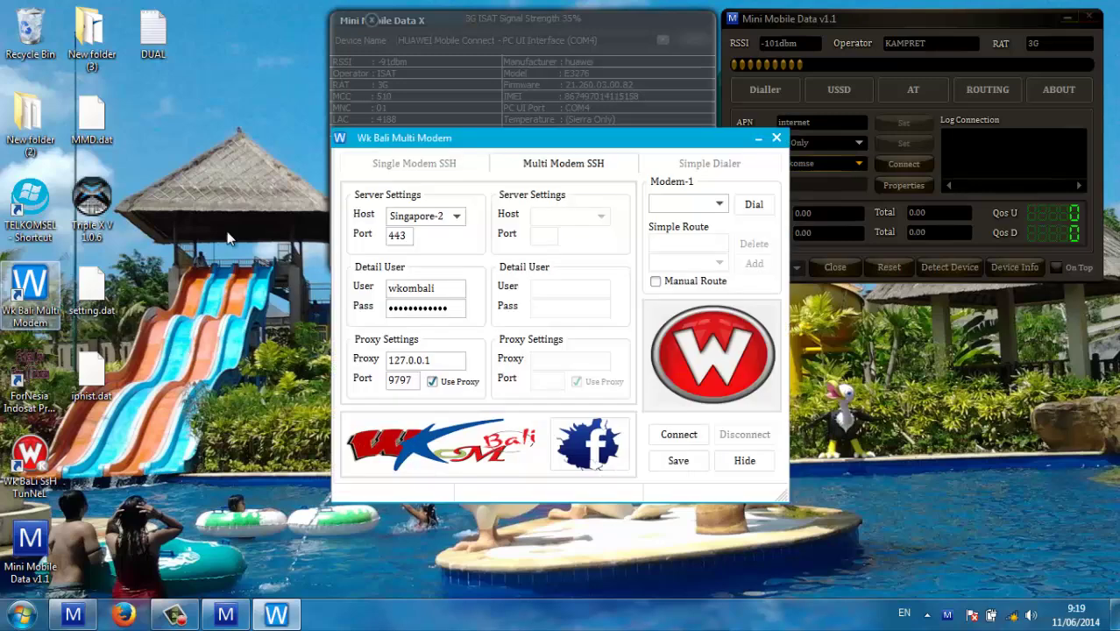
{"action": "left_click_drag", "start_coordinate": [523, 158], "coordinate": [260, 234]}
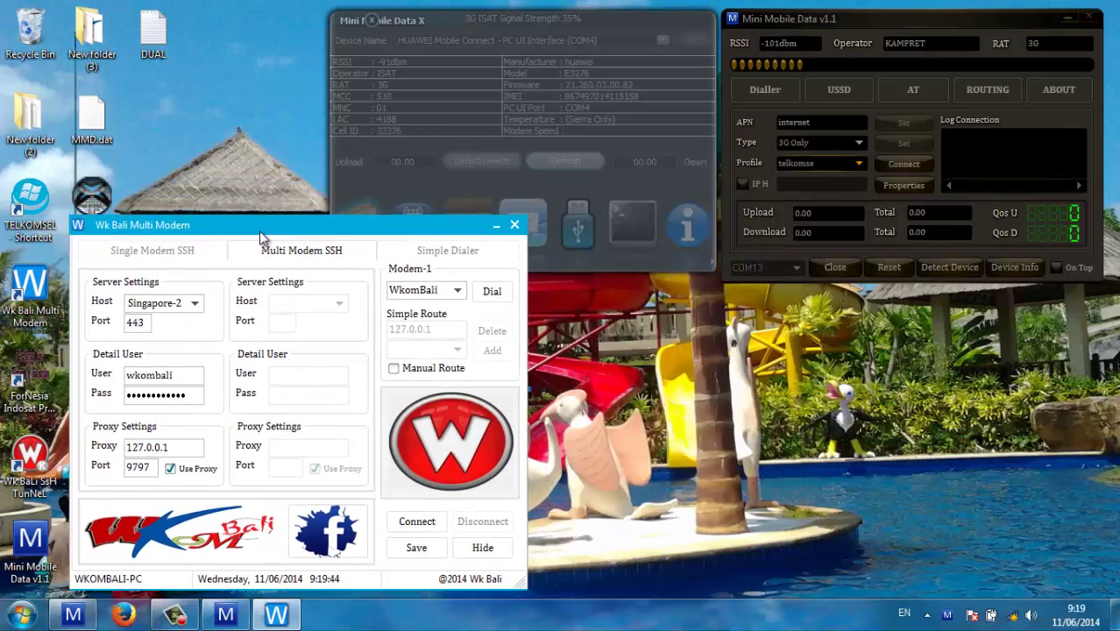
{"action": "left_click", "coordinate": [457, 290]}
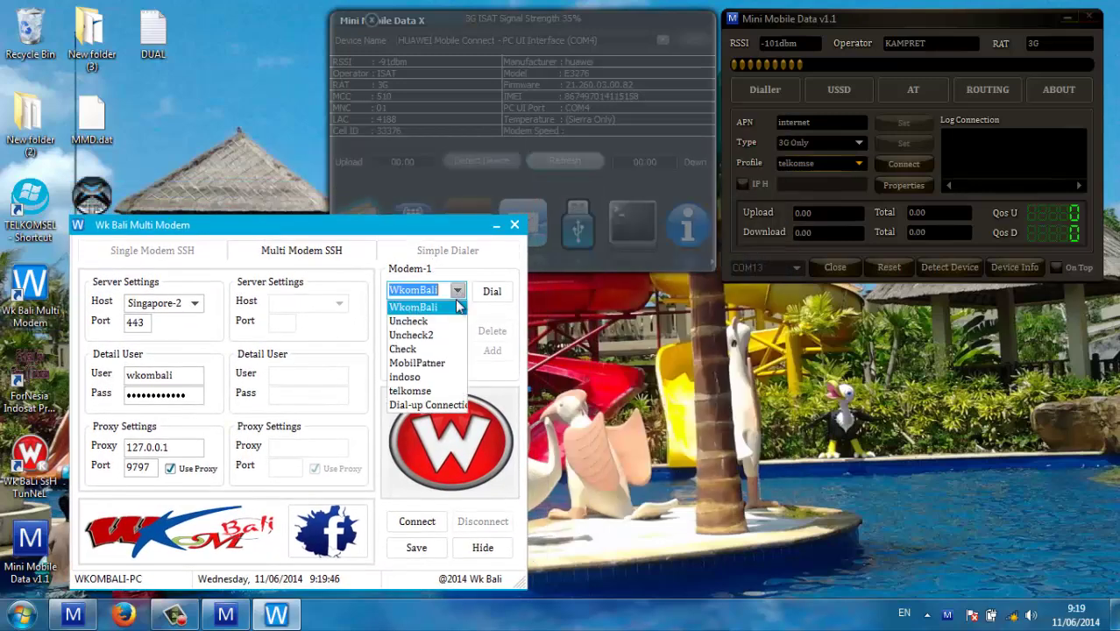
{"action": "left_click", "coordinate": [436, 384]}
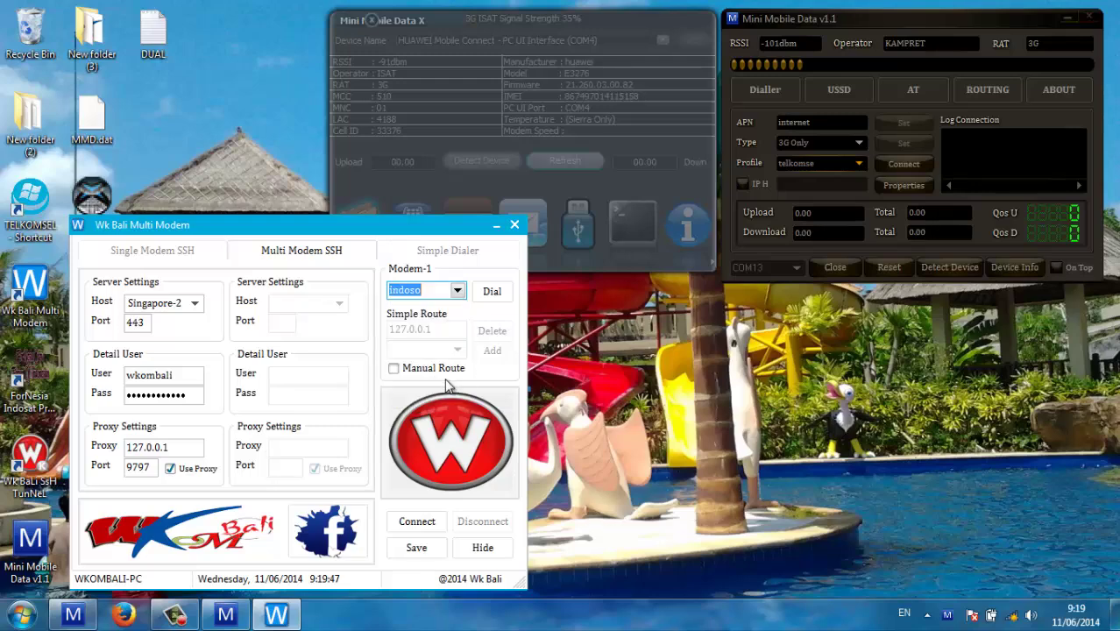
Switch to Multi Modem SSH mode and choose the telkomse dial-up connection for Modem-2.
{"action": "left_click", "coordinate": [326, 252]}
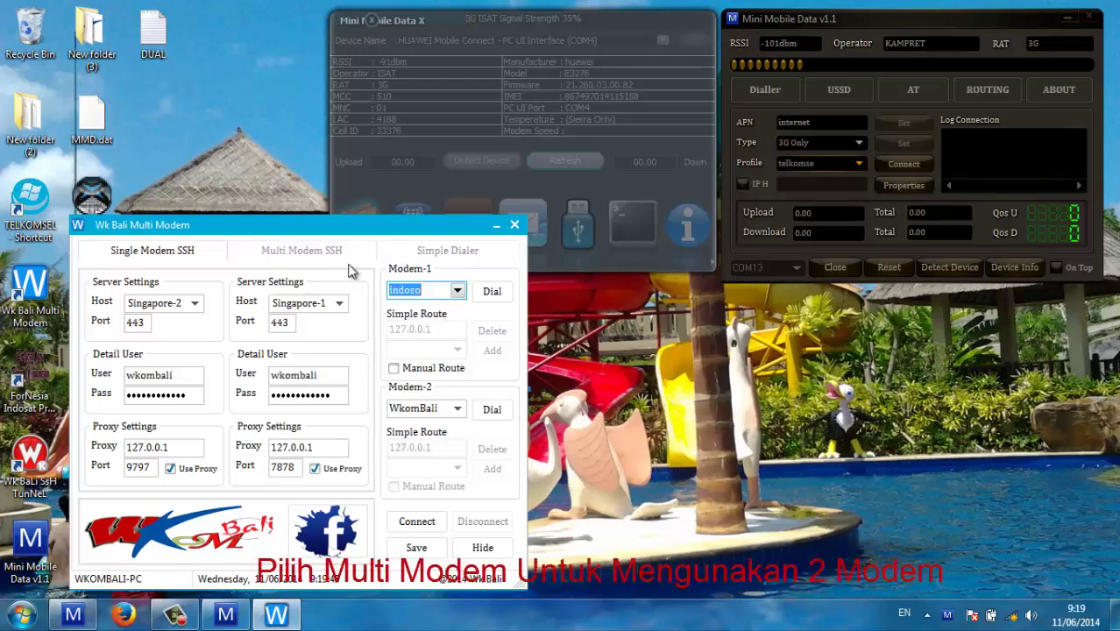
{"action": "left_click", "coordinate": [452, 408]}
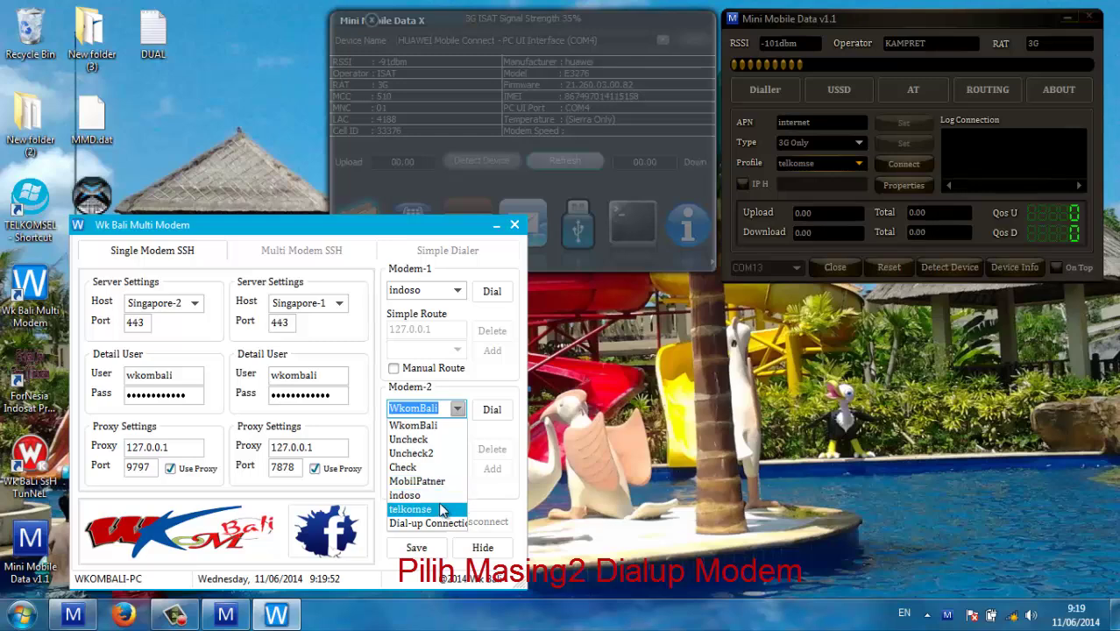
{"action": "left_click", "coordinate": [430, 510]}
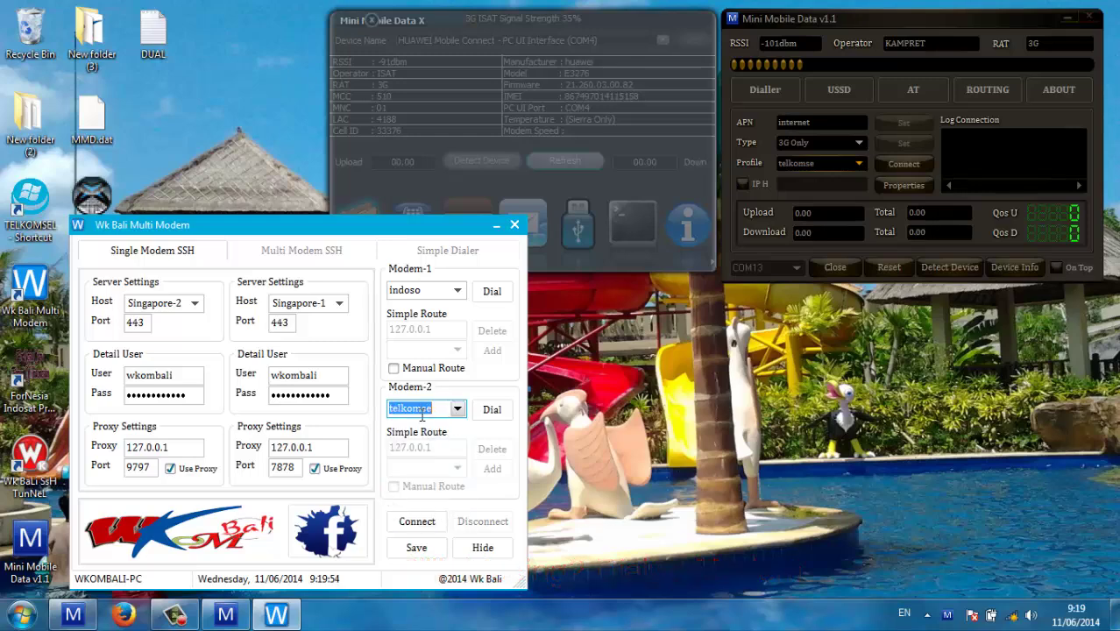
Check the modem device assigned in the indoso dial-up connection's properties and accept the settings.
{"action": "left_click", "coordinate": [1013, 618]}
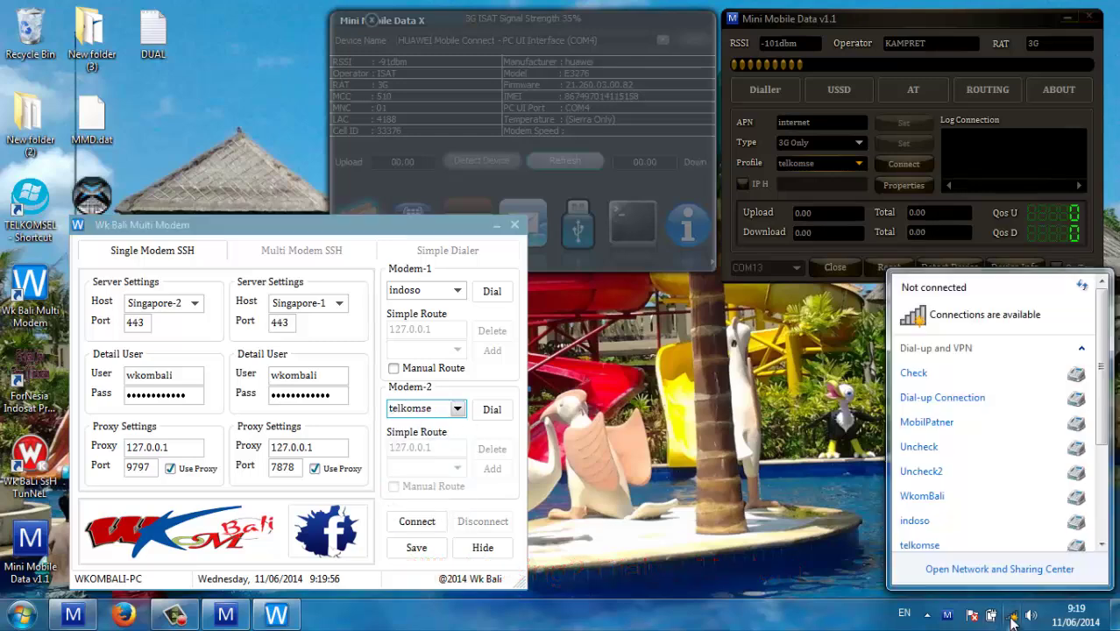
{"action": "left_click", "coordinate": [927, 524]}
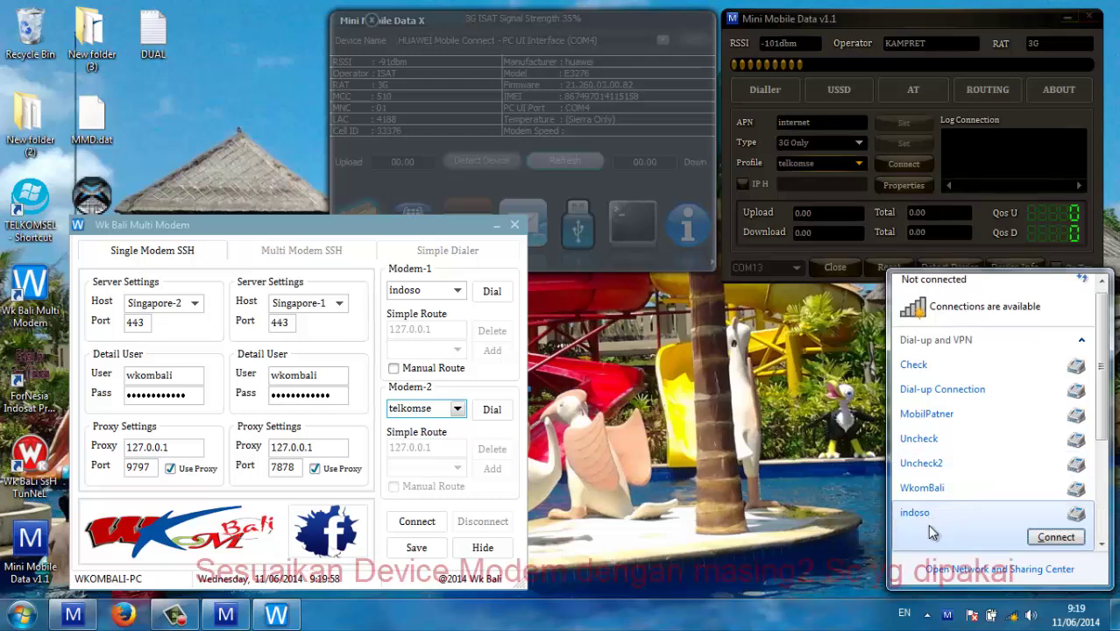
{"action": "right_click", "coordinate": [955, 535]}
{"action": "left_click", "coordinate": [973, 552]}
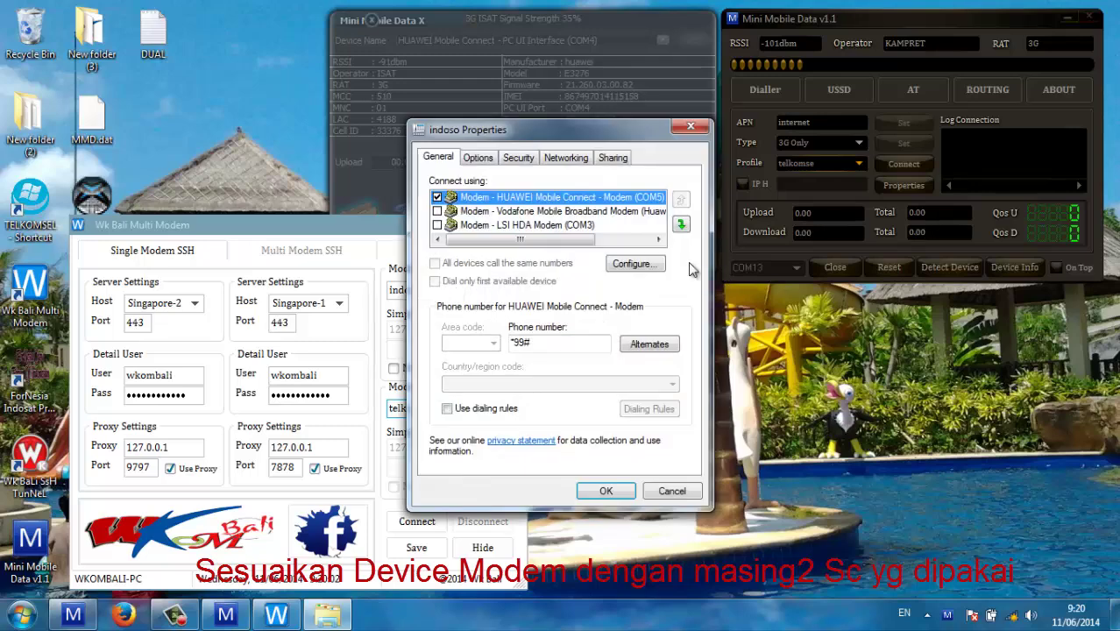
{"action": "left_click_drag", "start_coordinate": [574, 137], "coordinate": [482, 154]}
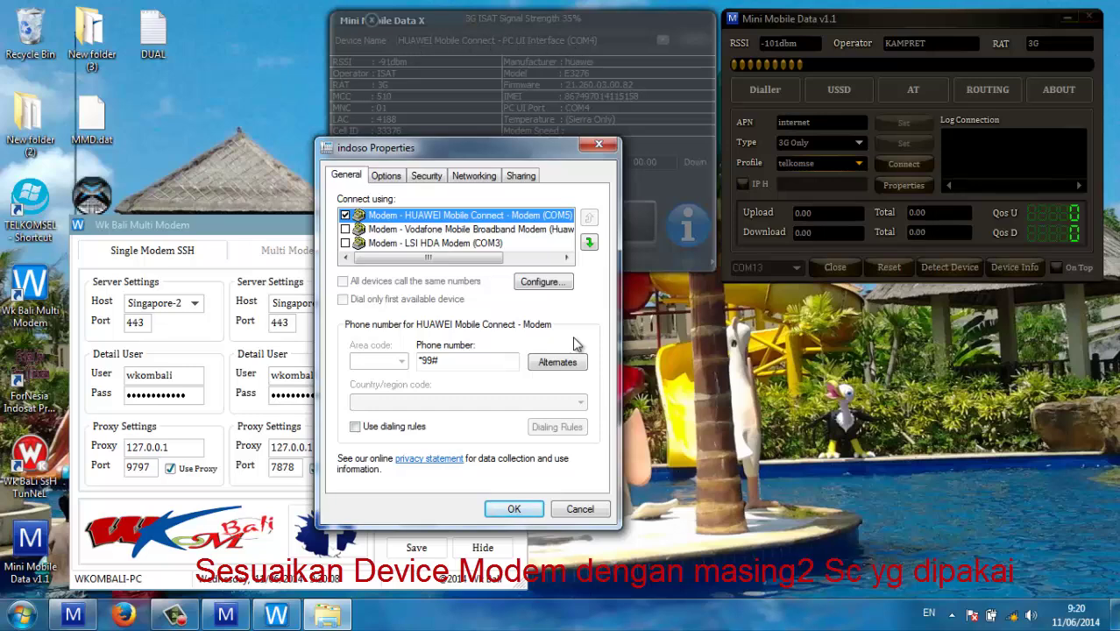
{"action": "left_click", "coordinate": [508, 509]}
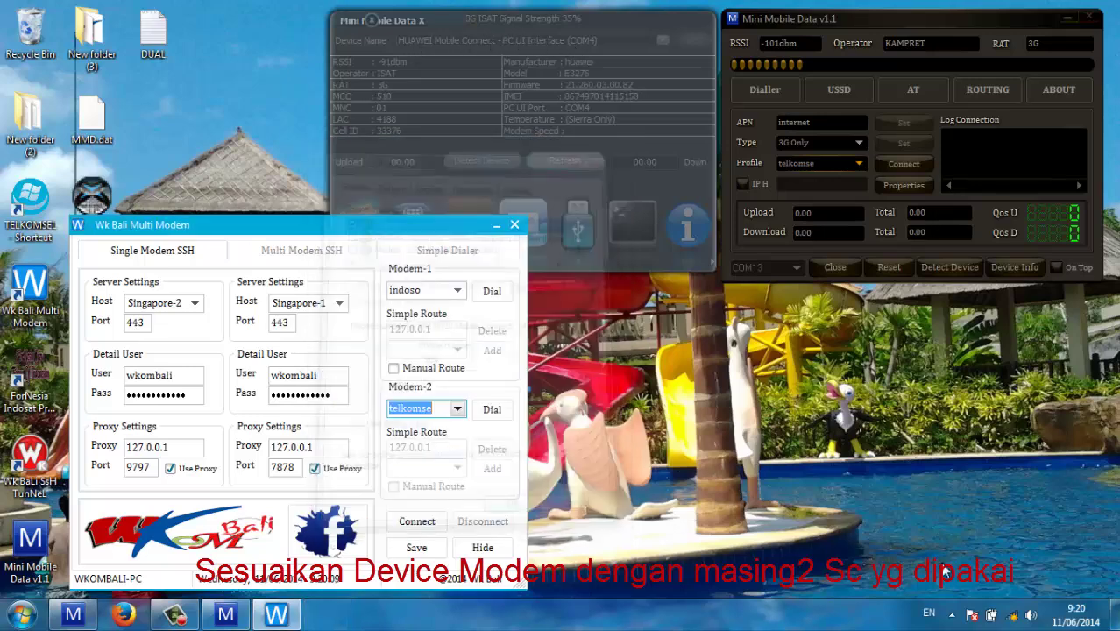
Check the modem device assigned in the telkomse dial-up connection's properties and accept the settings.
{"action": "left_click", "coordinate": [1012, 615]}
{"action": "left_click", "coordinate": [989, 543]}
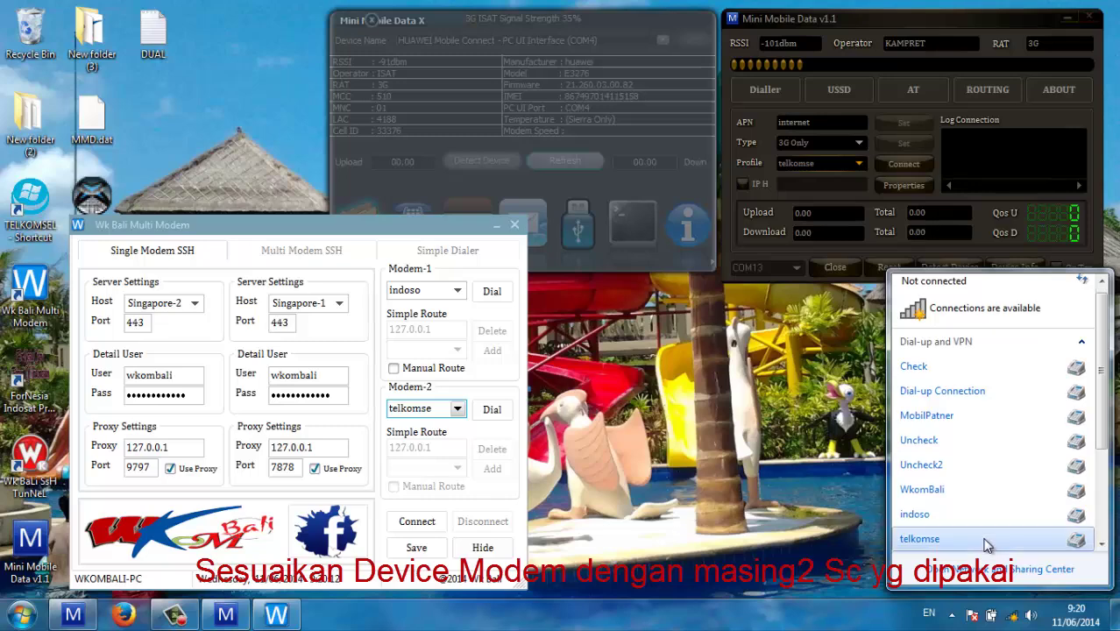
{"action": "right_click", "coordinate": [955, 528]}
{"action": "left_click", "coordinate": [987, 555]}
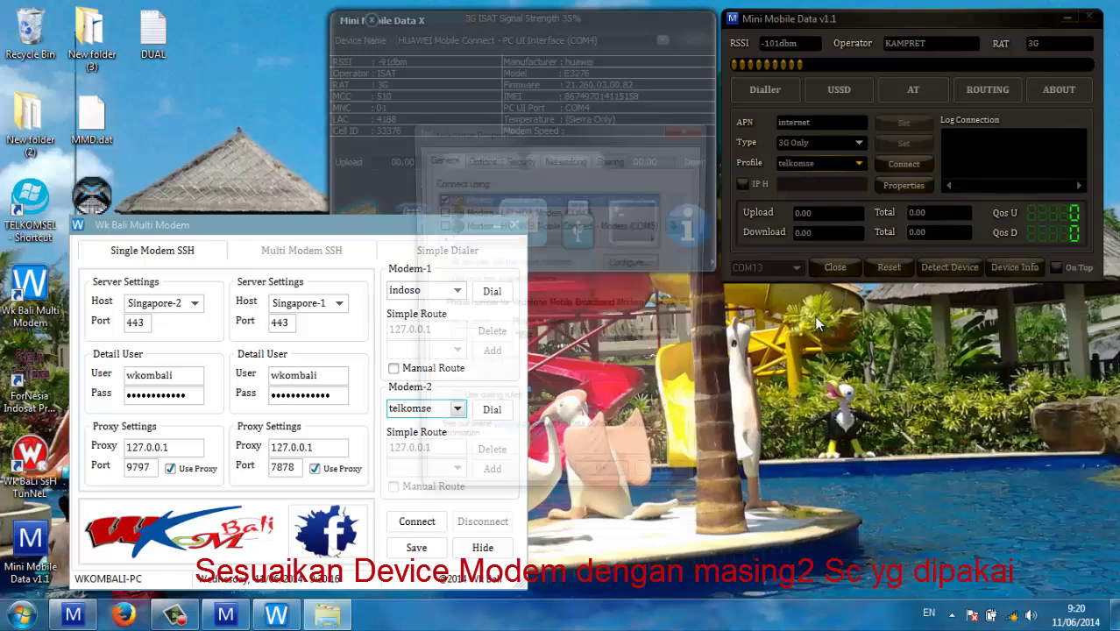
{"action": "left_click", "coordinate": [571, 226]}
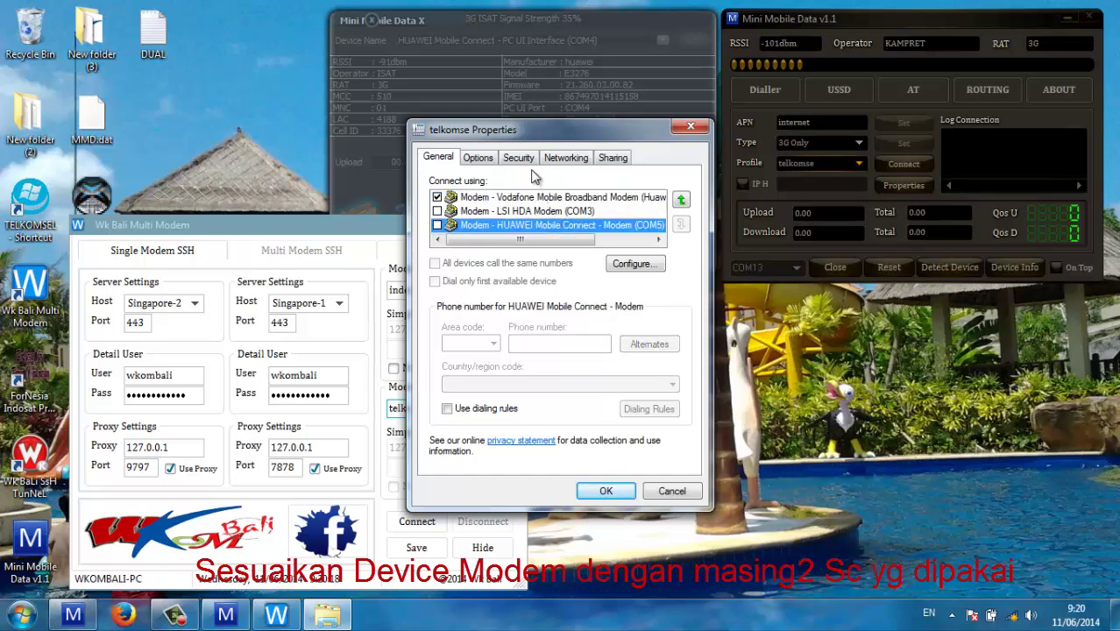
{"action": "left_click", "coordinate": [544, 198]}
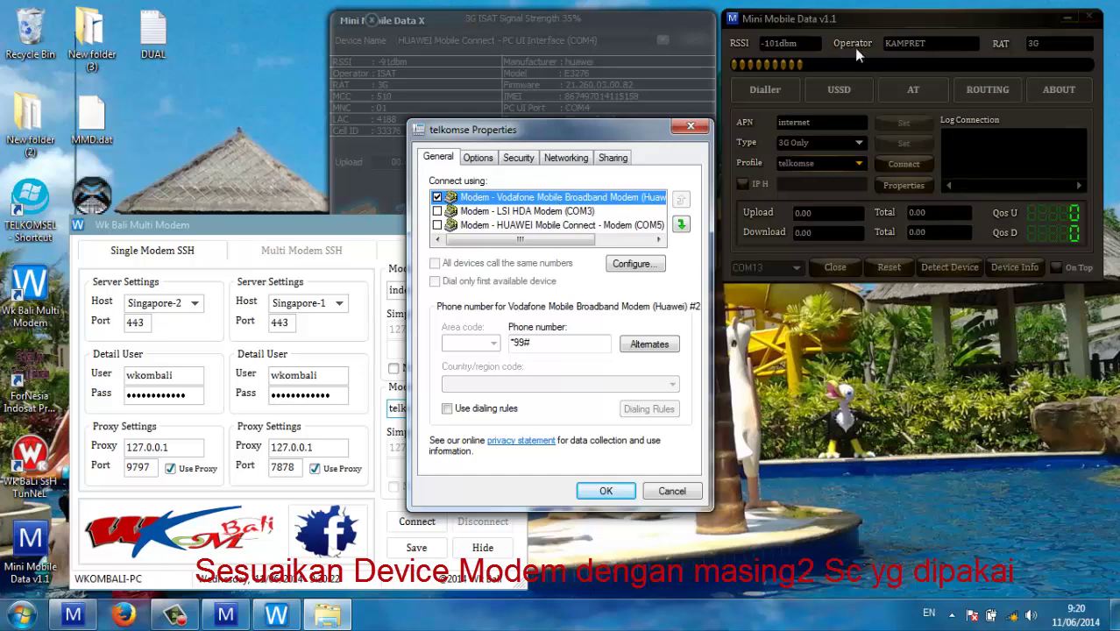
{"action": "left_click", "coordinate": [606, 490]}
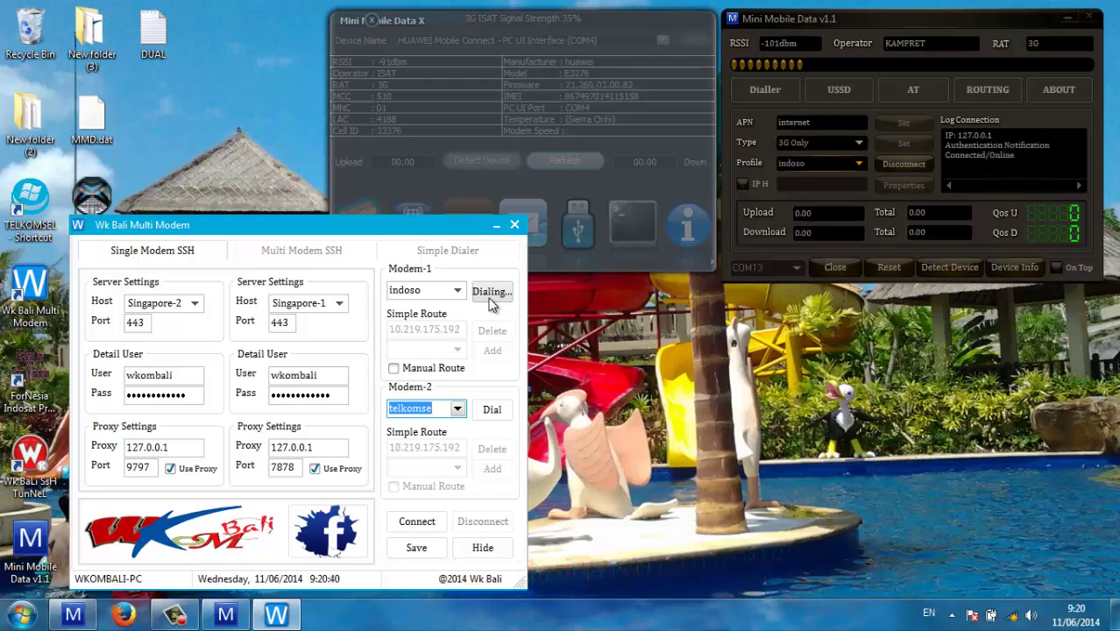
Add the INDOSAT simple route for Modem-1.
{"action": "left_click", "coordinate": [451, 350]}
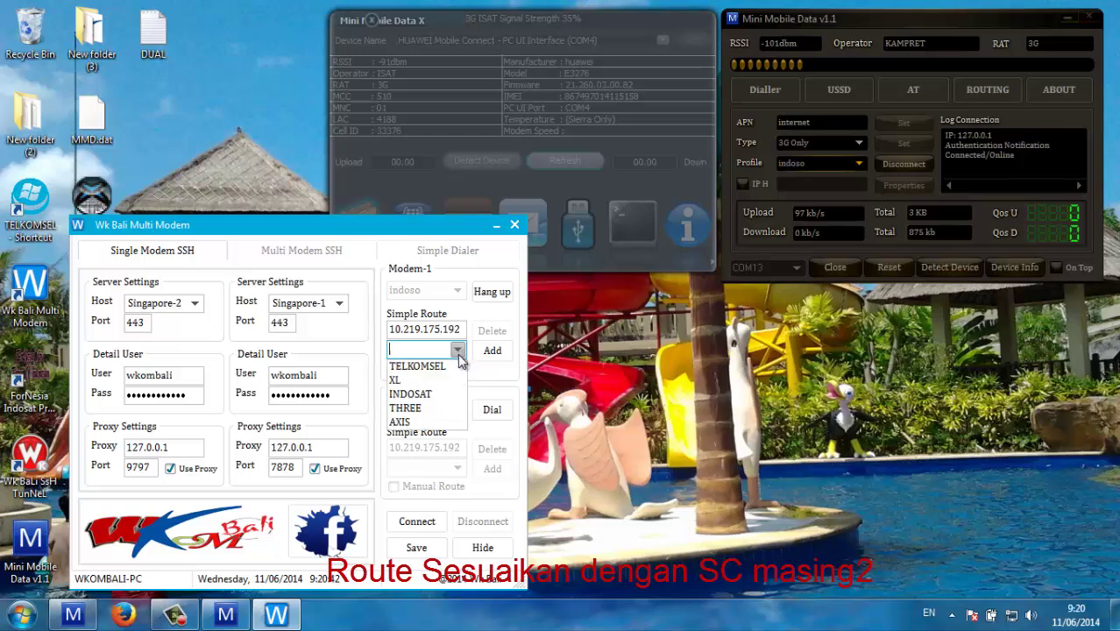
{"action": "left_click", "coordinate": [442, 393]}
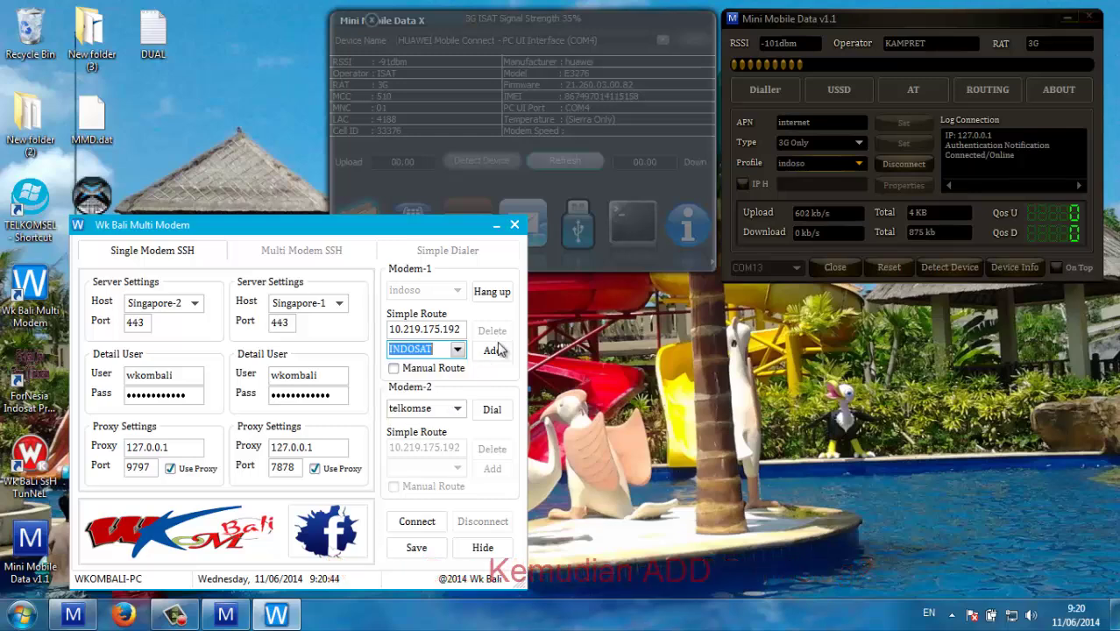
{"action": "left_click", "coordinate": [493, 352]}
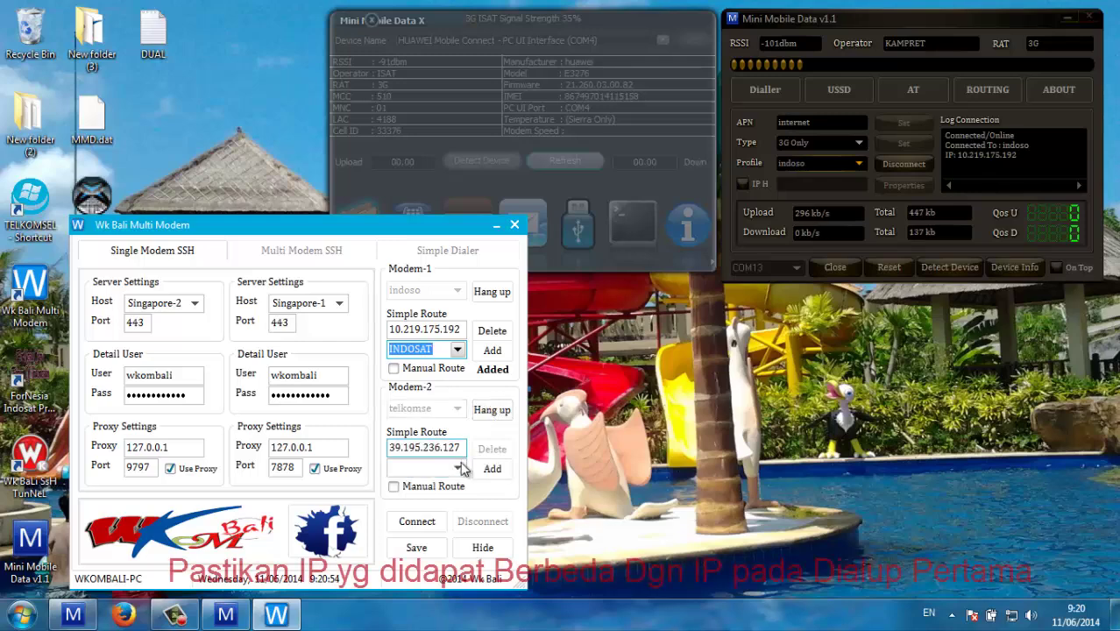
Add the TELKOMSEL simple route for Modem-2.
{"action": "left_click", "coordinate": [456, 468]}
{"action": "left_click", "coordinate": [439, 486]}
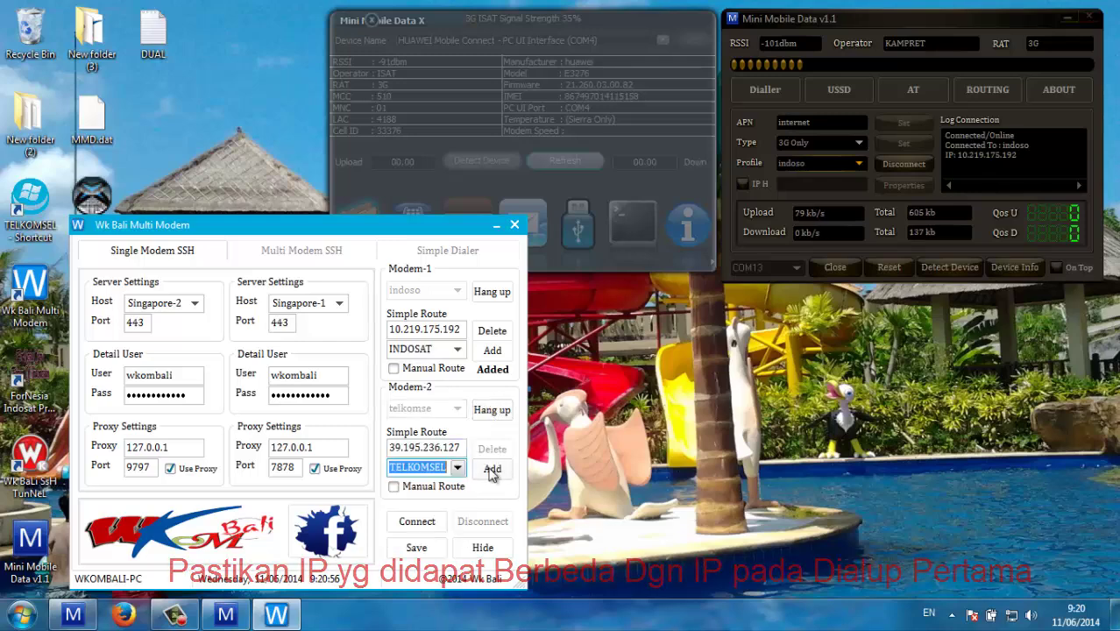
{"action": "left_click", "coordinate": [492, 468]}
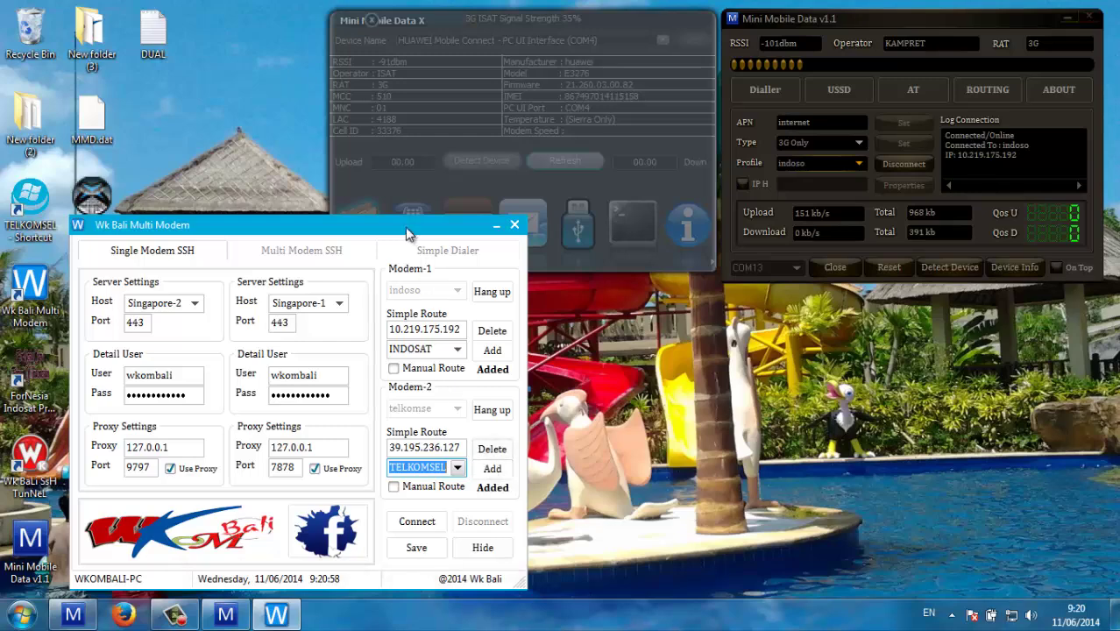
Launch the TELKOMSEL injector and Triple X V 1.0.6, arranging both windows beside Wk Bali Multi Modem.
{"action": "left_click_drag", "start_coordinate": [405, 227], "coordinate": [467, 240]}
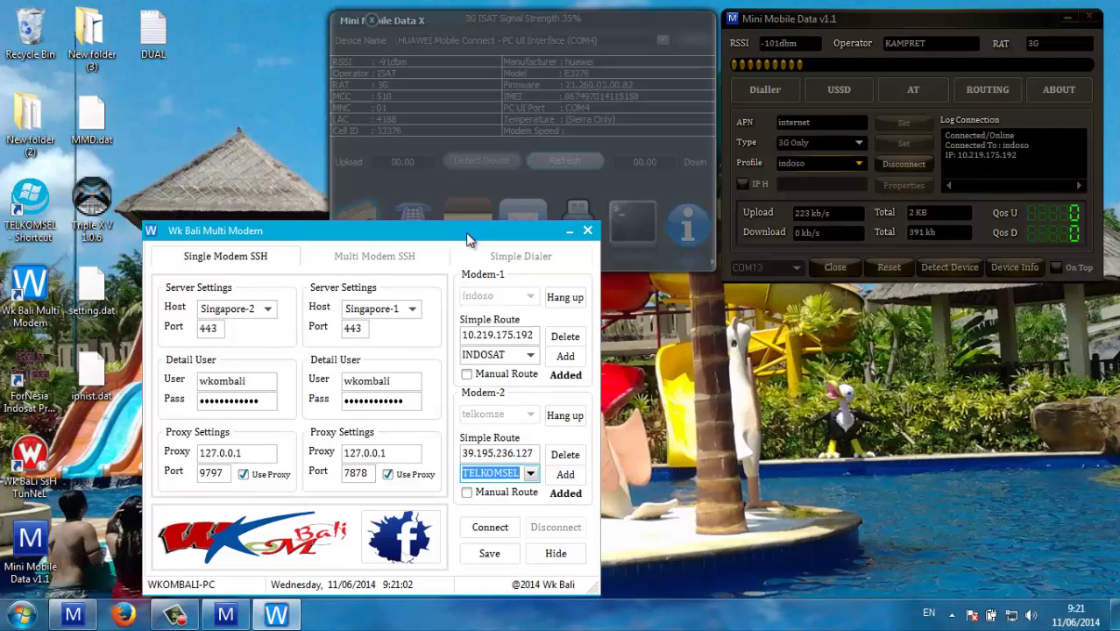
{"action": "double_click", "coordinate": [49, 224]}
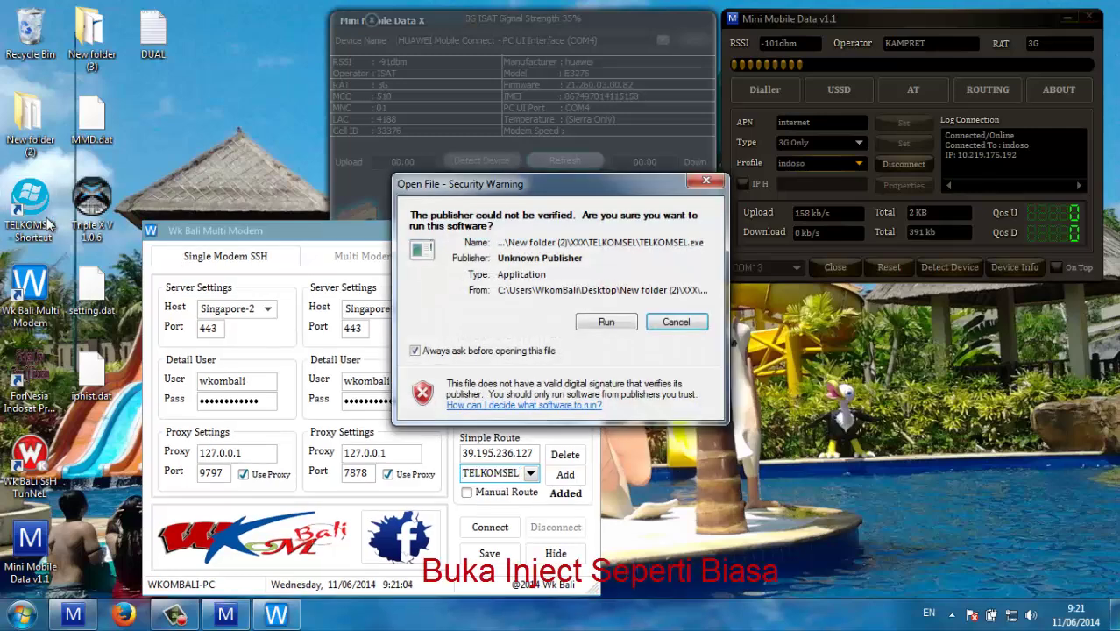
{"action": "left_click", "coordinate": [604, 321]}
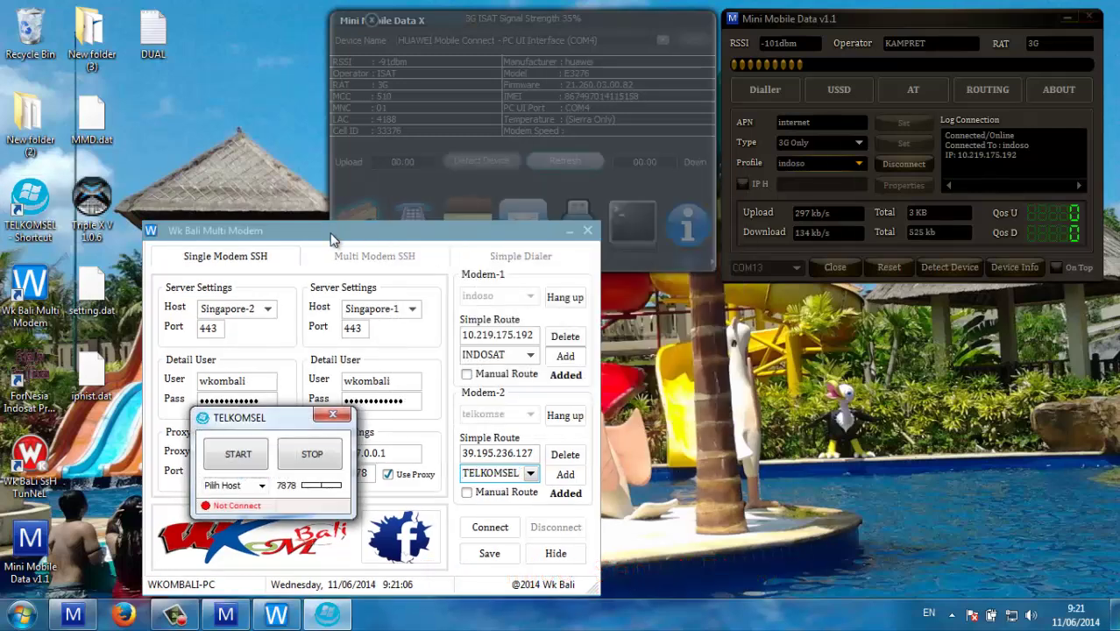
{"action": "left_click_drag", "start_coordinate": [282, 424], "coordinate": [701, 305]}
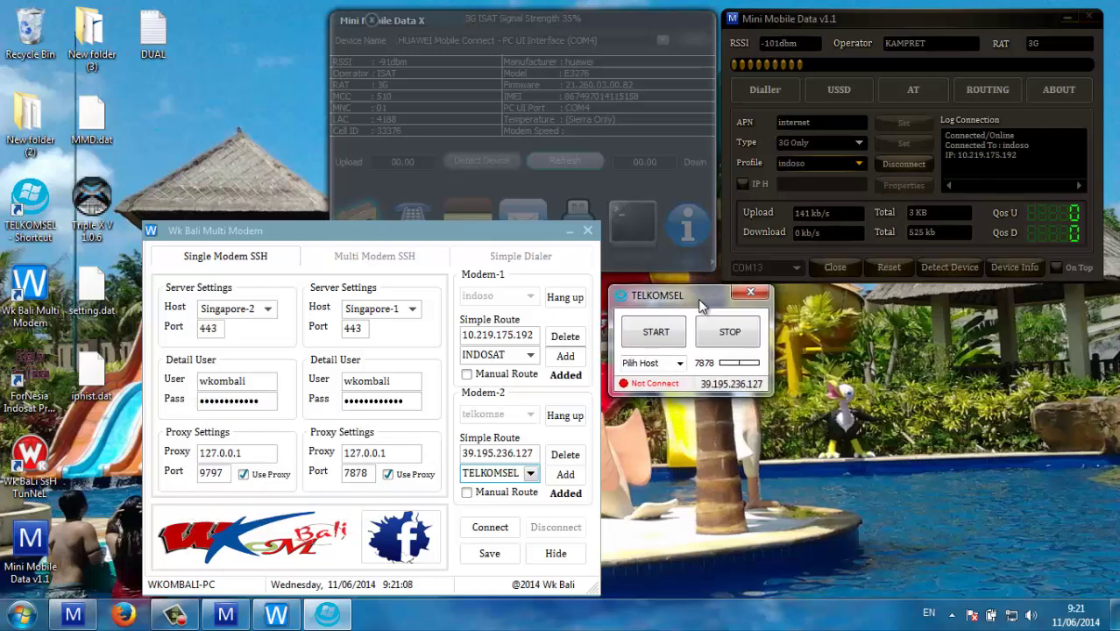
{"action": "double_click", "coordinate": [88, 209]}
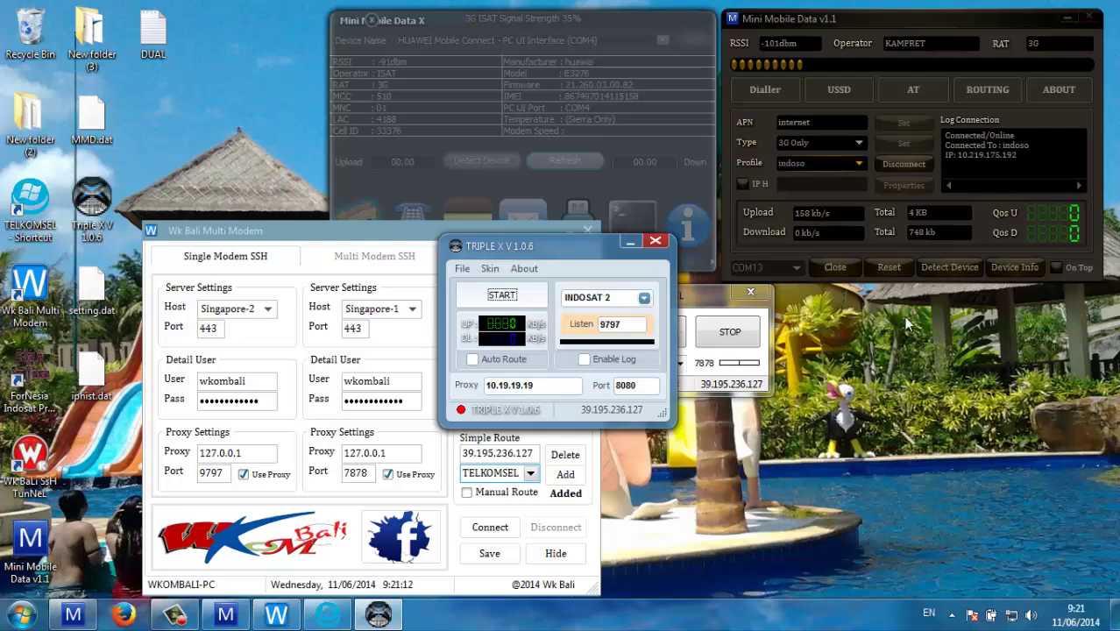
{"action": "left_click_drag", "start_coordinate": [586, 243], "coordinate": [929, 291]}
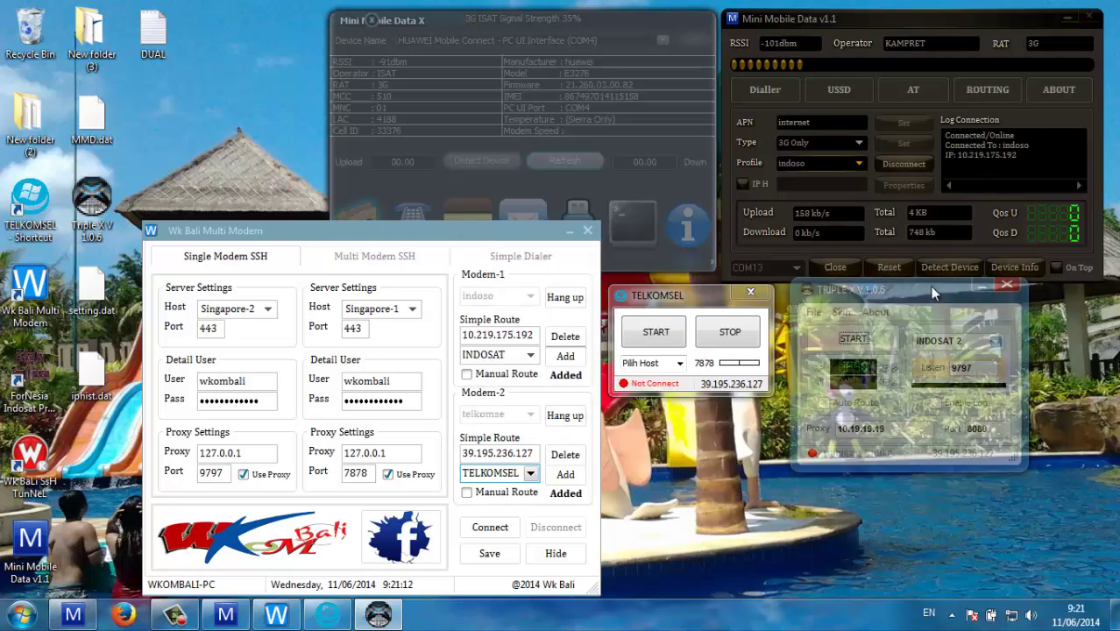
Compare the Triple X listen port and the TELKOMSEL injector port with the two proxy ports in Wk Bali Multi Modem.
{"action": "double_click", "coordinate": [961, 376]}
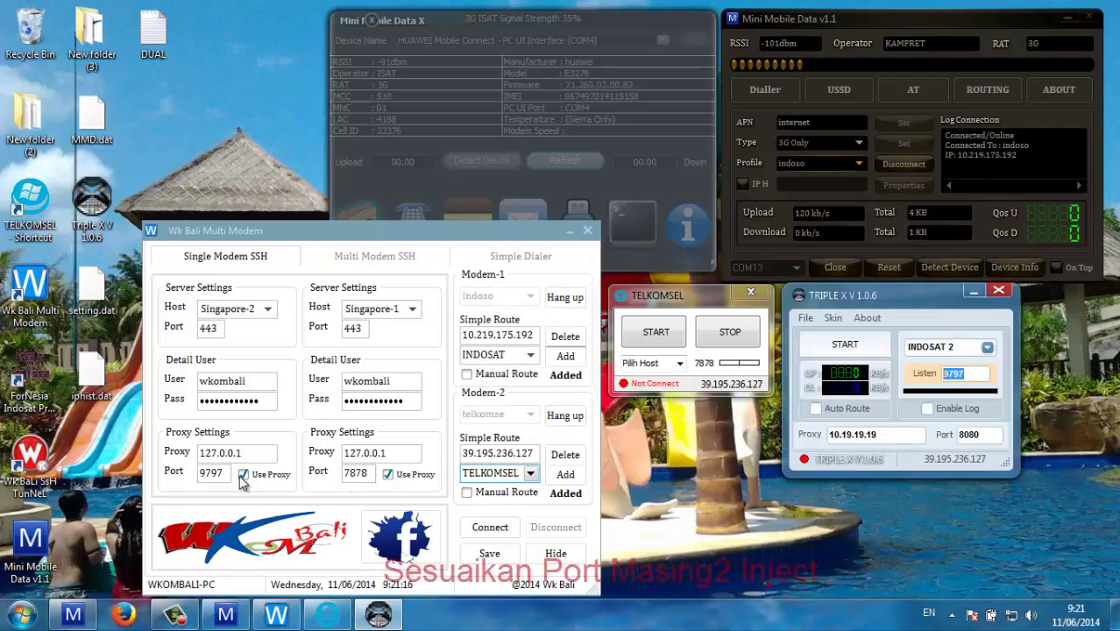
{"action": "double_click", "coordinate": [211, 473]}
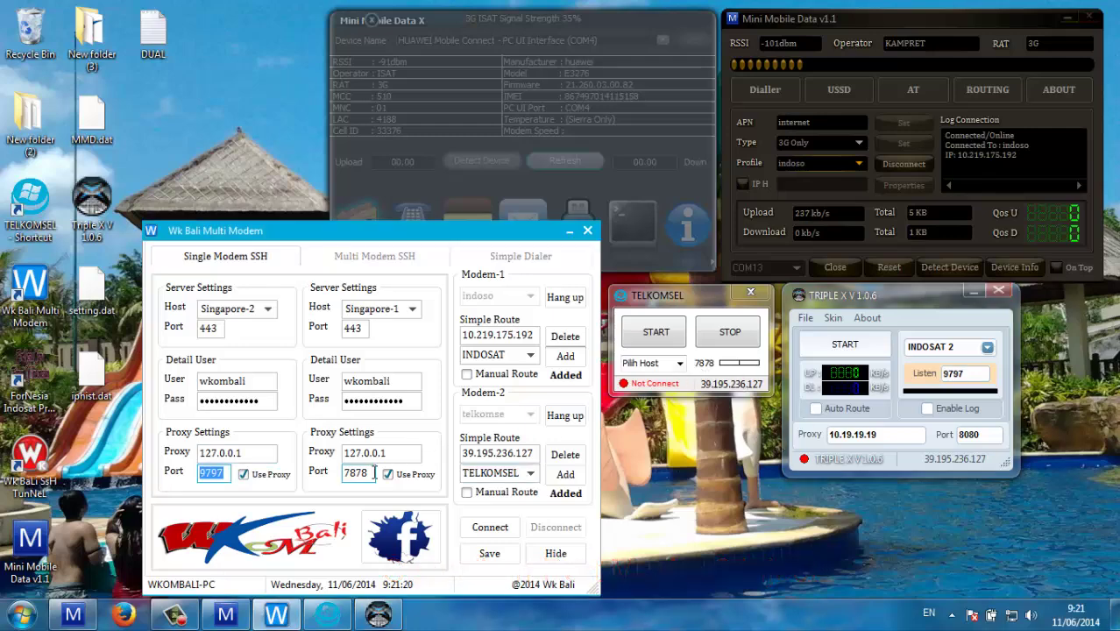
{"action": "double_click", "coordinate": [374, 473]}
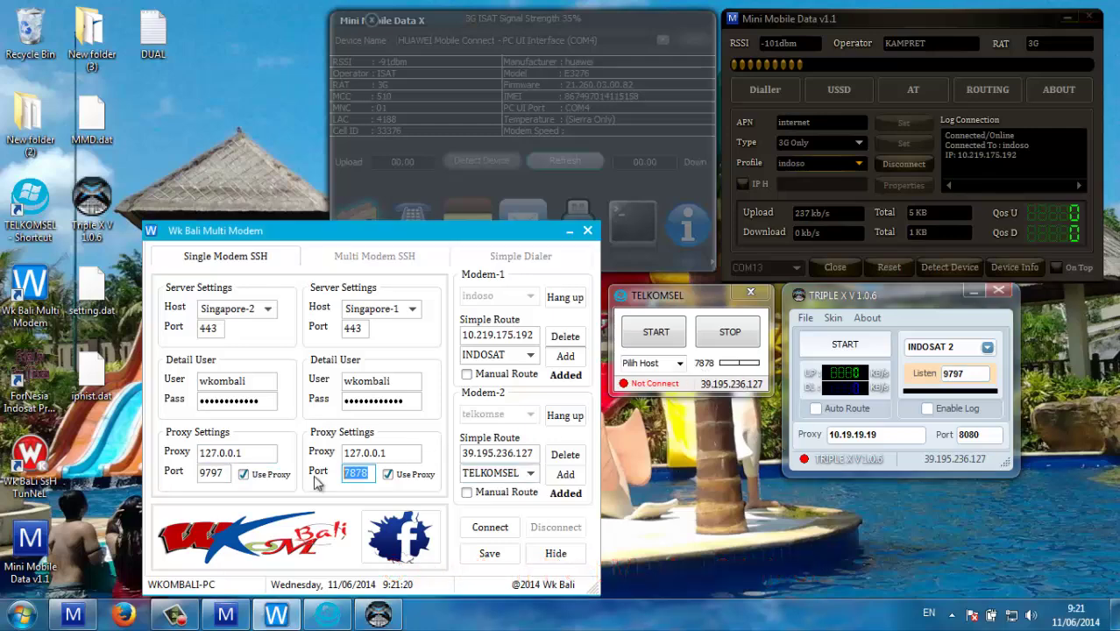
Select HOST 1 in the TELKOMSEL injector and start it.
{"action": "left_click", "coordinate": [679, 364]}
{"action": "left_click", "coordinate": [672, 379]}
{"action": "left_click", "coordinate": [664, 342]}
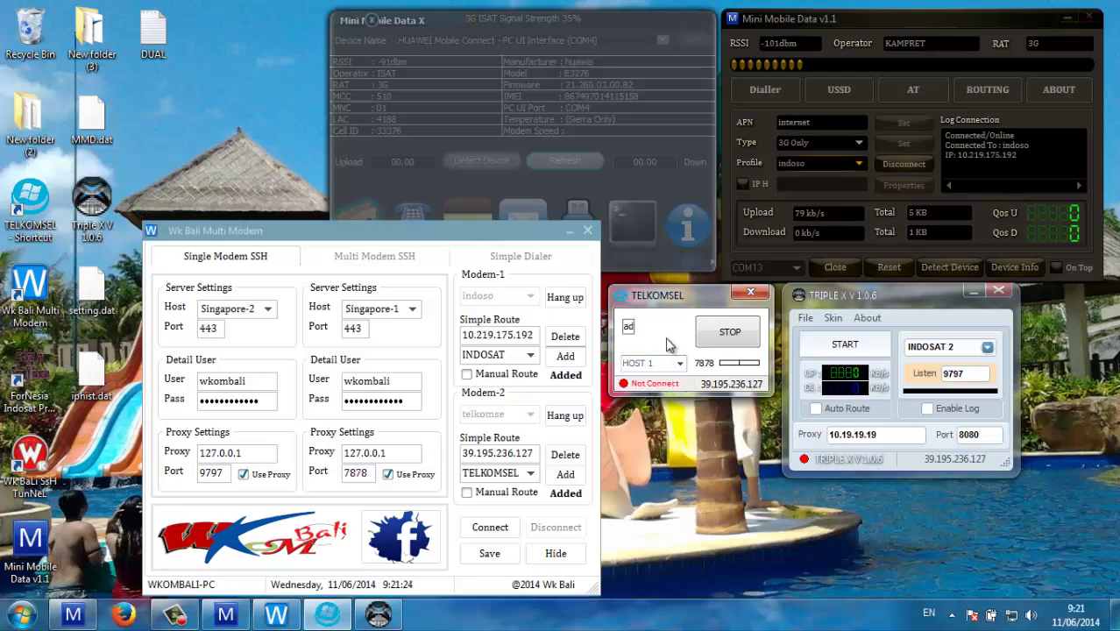
Start the Triple X injector, and choose Singapore-2 as the first SSH host and Singapore-1 as the second.
{"action": "left_click", "coordinate": [846, 346]}
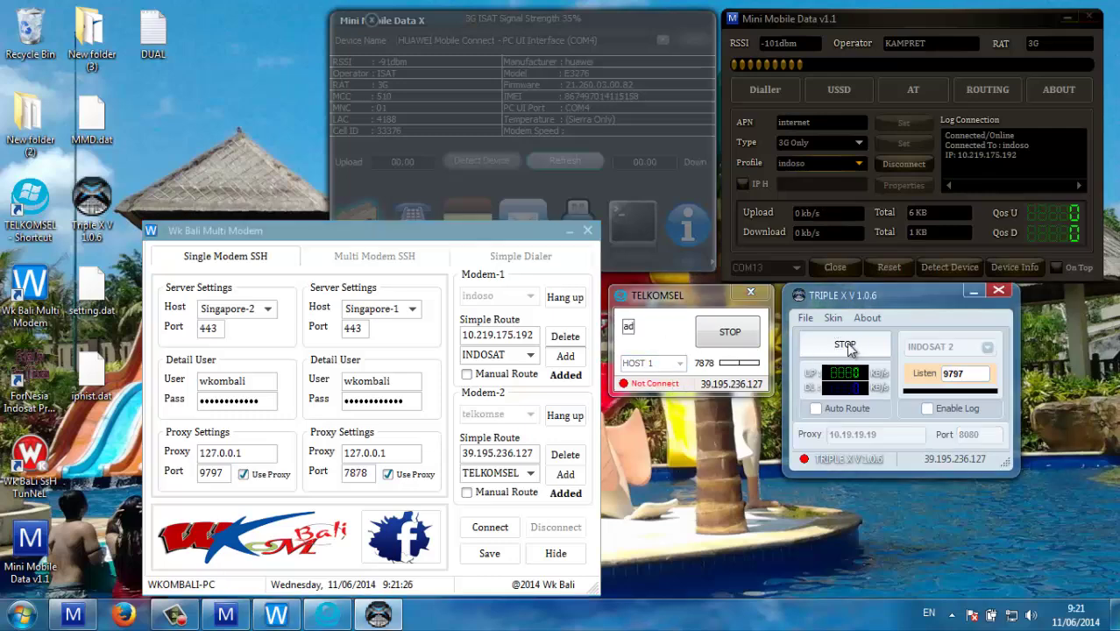
{"action": "left_click", "coordinate": [266, 308]}
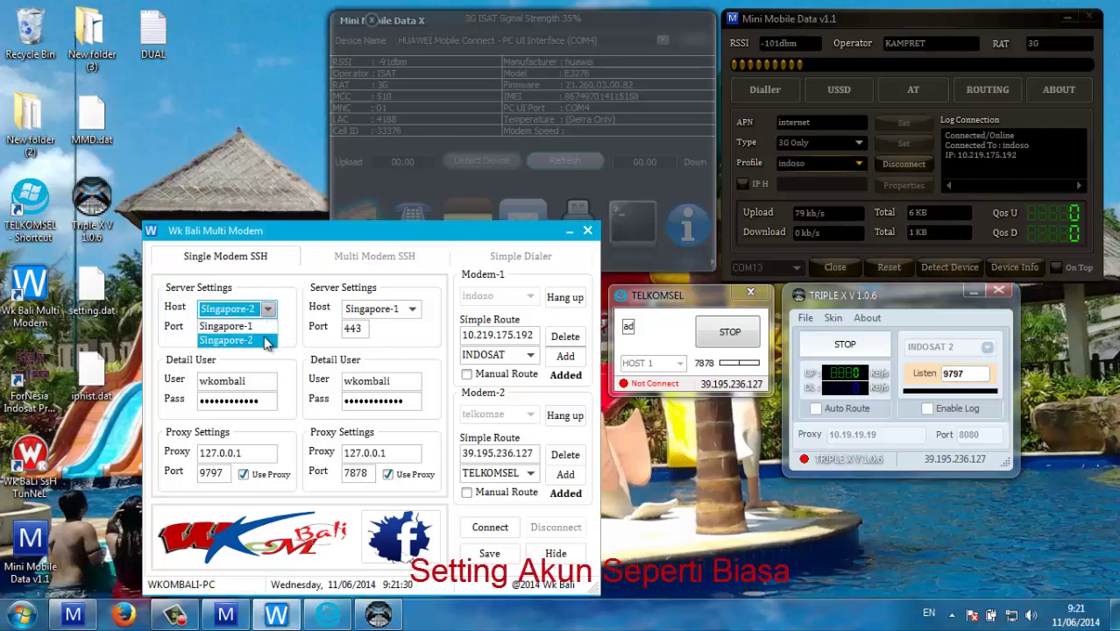
{"action": "left_click", "coordinate": [267, 342]}
{"action": "left_click", "coordinate": [412, 308]}
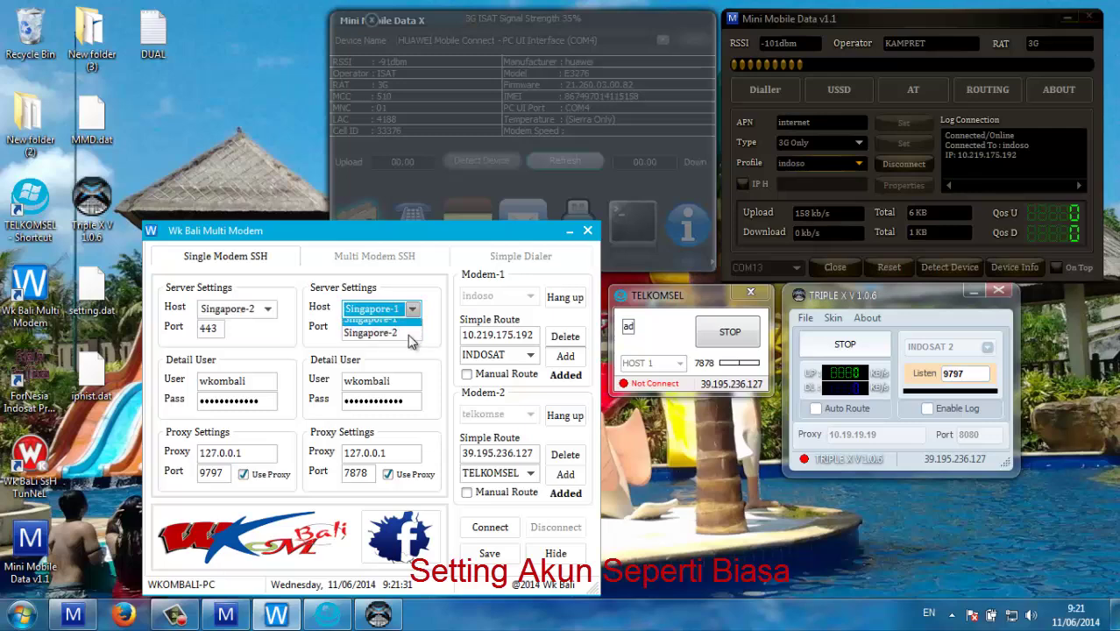
{"action": "left_click", "coordinate": [406, 328]}
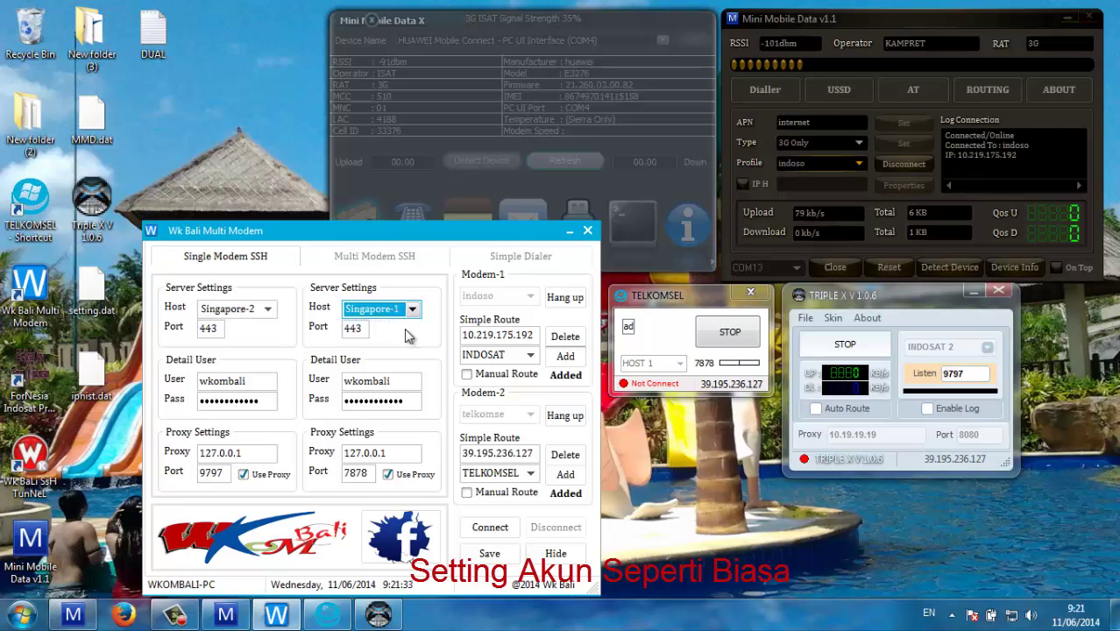
Check the port, account and proxy fields of both SSH servers and connect the multi-modem SSH session.
{"action": "double_click", "coordinate": [224, 329]}
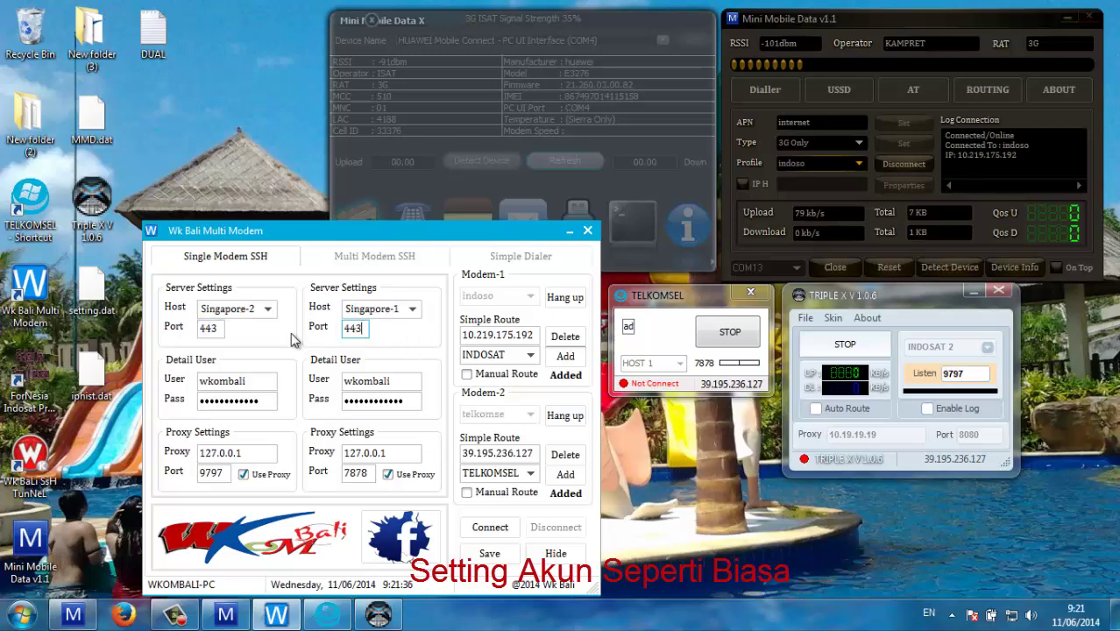
{"action": "double_click", "coordinate": [259, 379]}
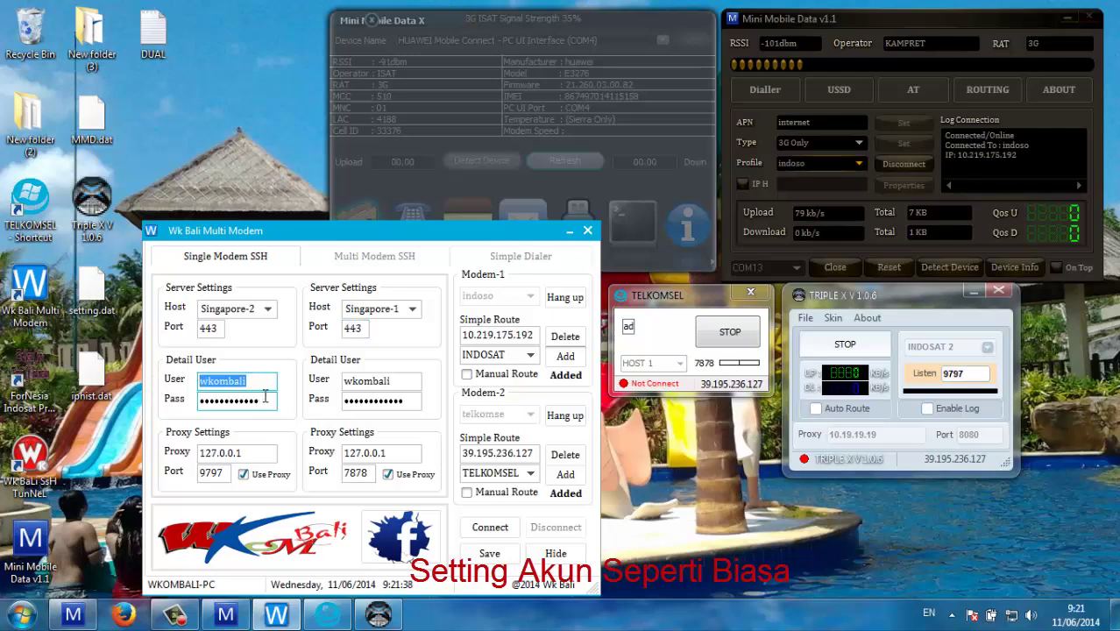
{"action": "double_click", "coordinate": [264, 398]}
{"action": "double_click", "coordinate": [394, 381]}
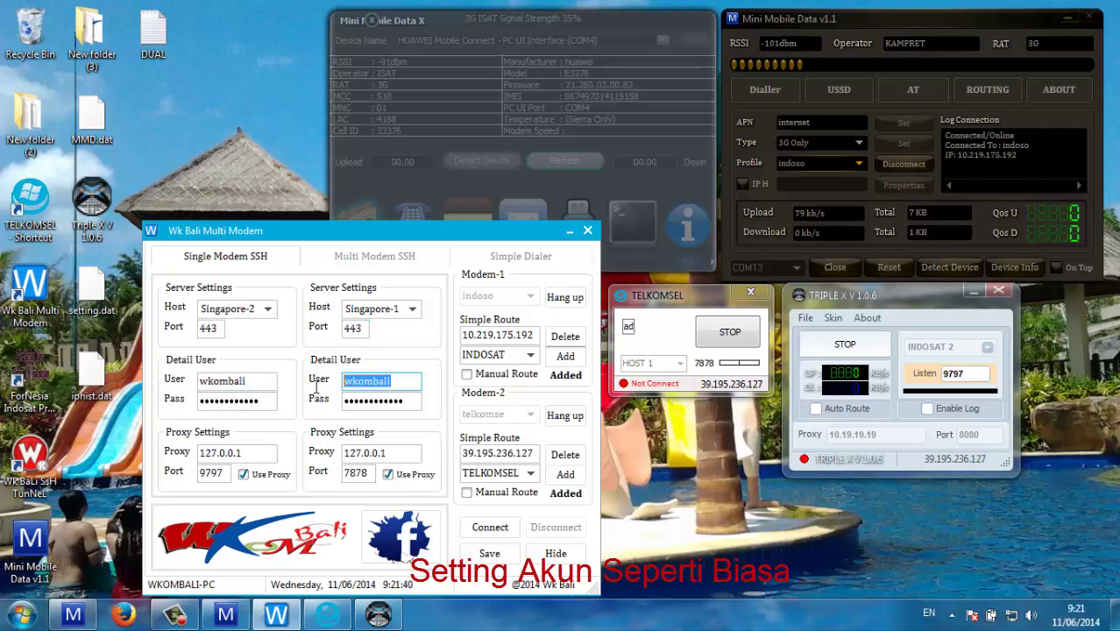
{"action": "key", "text": "Tab"}
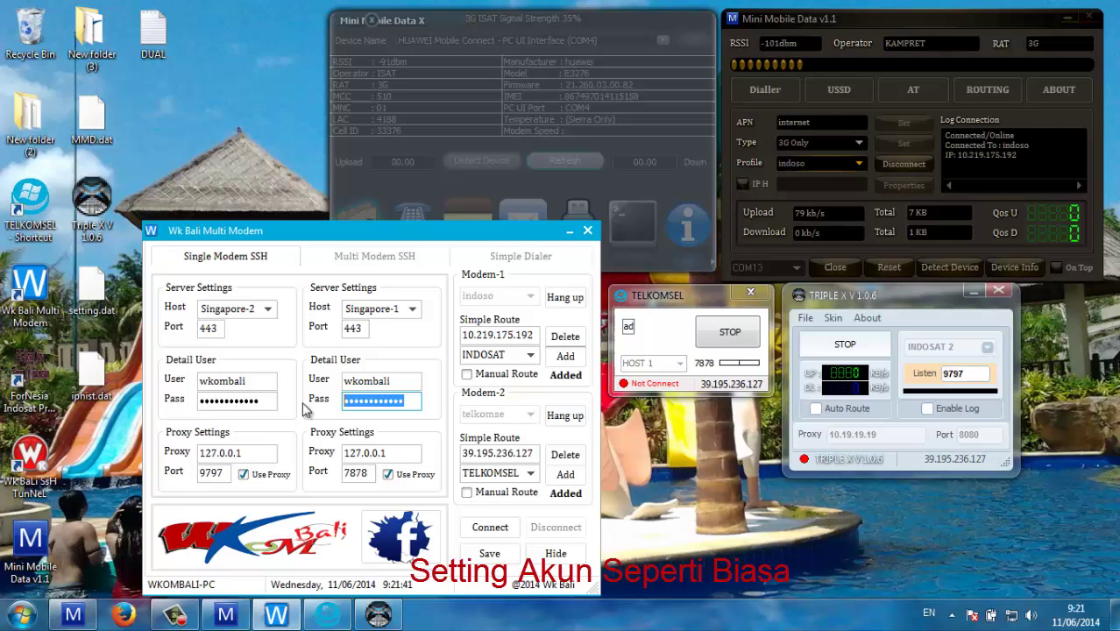
{"action": "double_click", "coordinate": [384, 453]}
{"action": "double_click", "coordinate": [246, 453]}
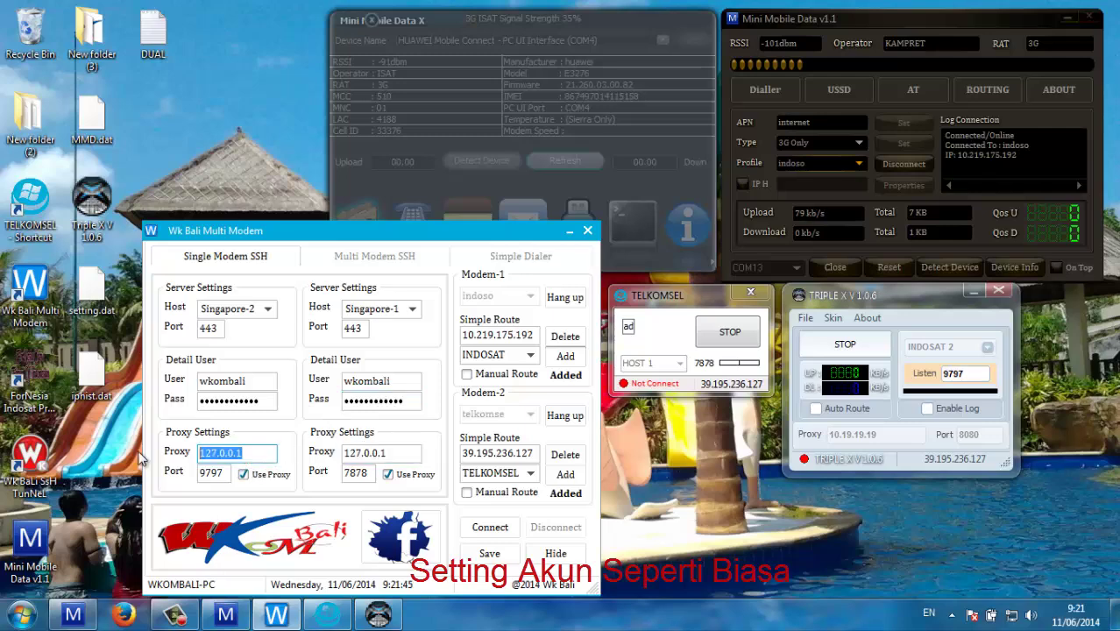
{"action": "left_click", "coordinate": [498, 529]}
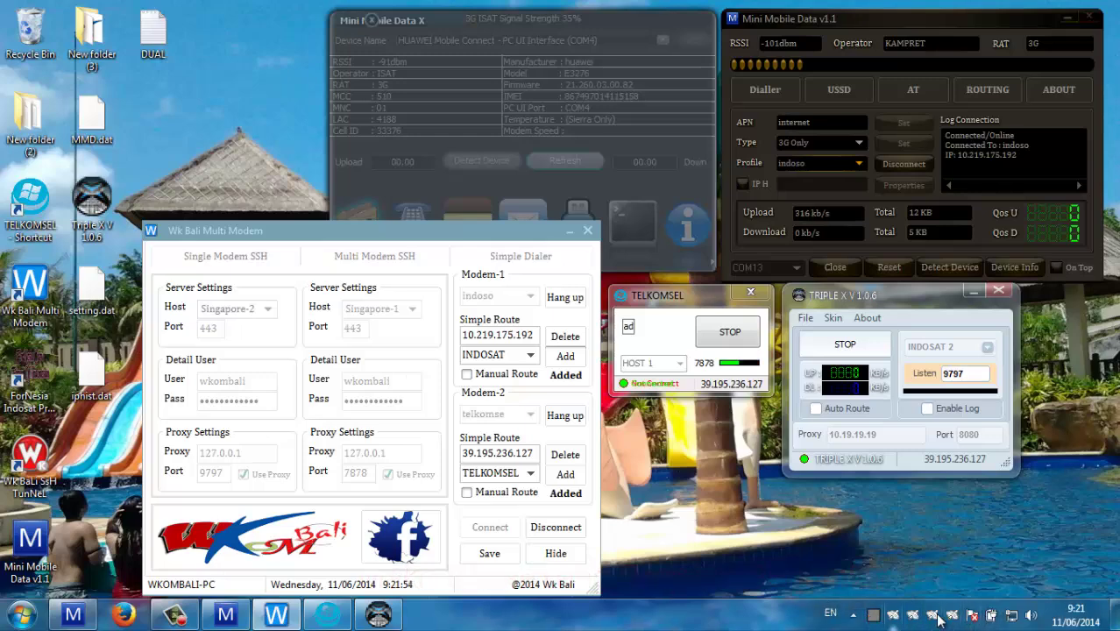
Resume the unfinished S.R.I.C.PT-33.mp4 download in Internet Download Manager, close the main list and move the progress window clear of both injectors.
{"action": "left_click", "coordinate": [852, 614]}
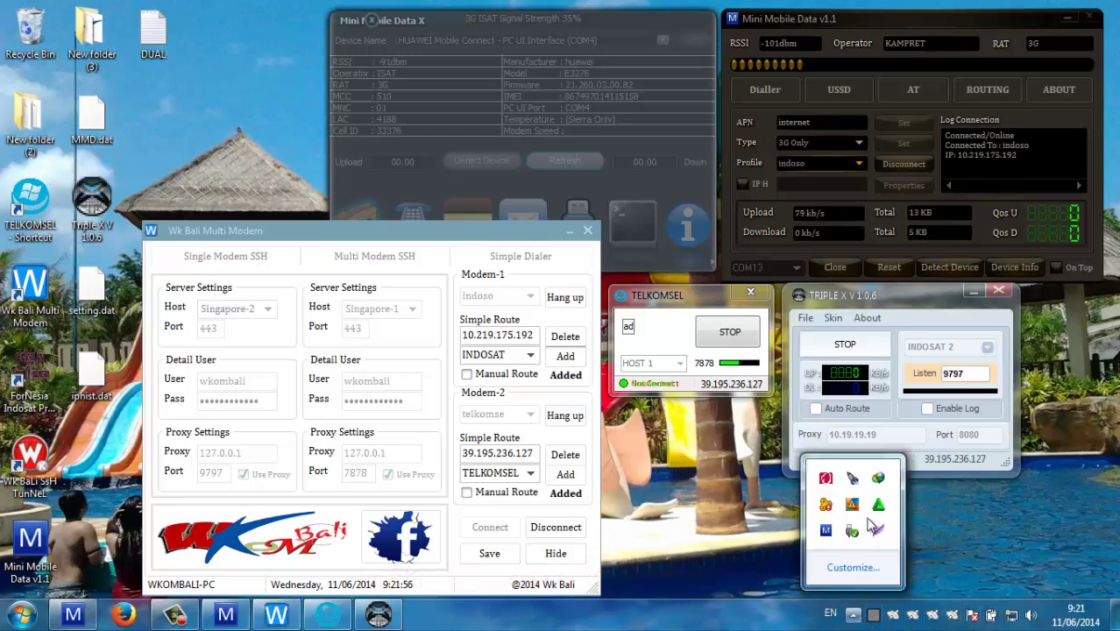
{"action": "double_click", "coordinate": [878, 480]}
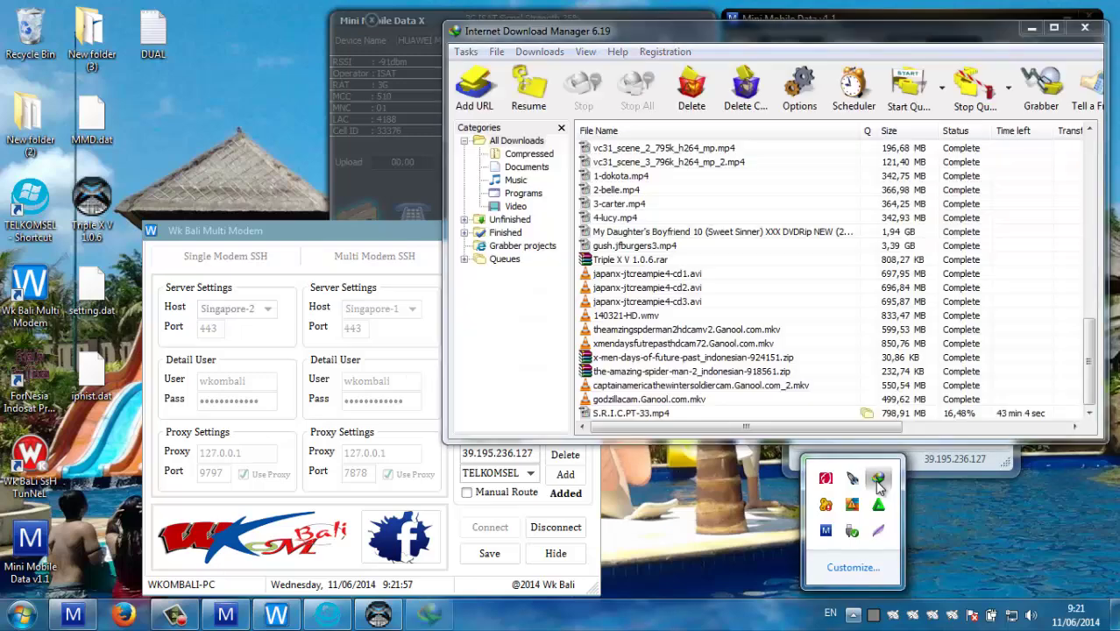
{"action": "left_click", "coordinate": [712, 413]}
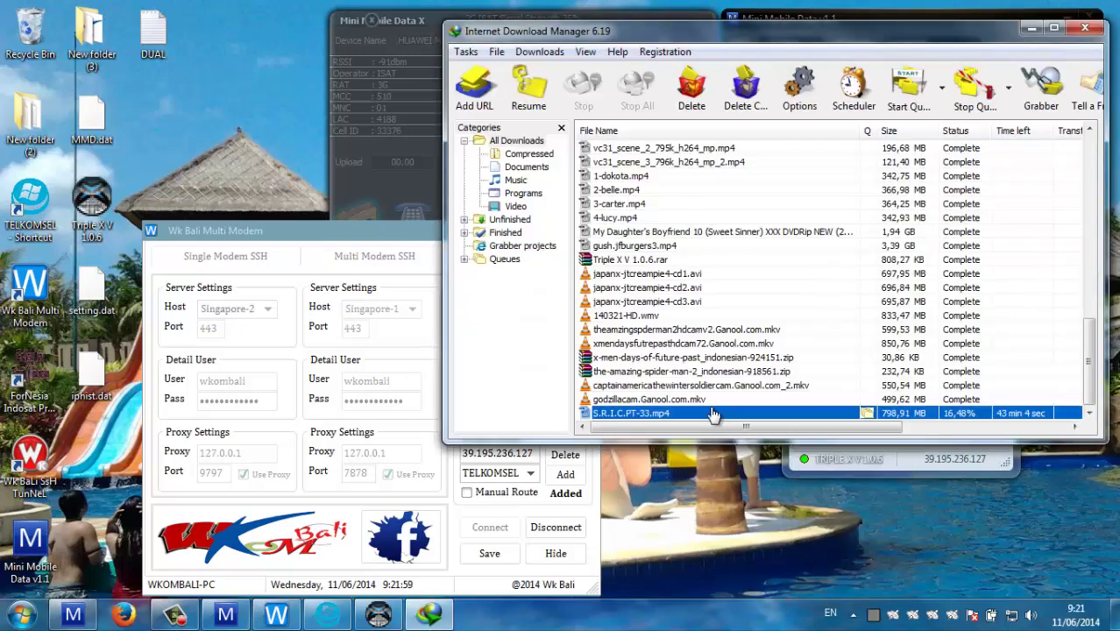
{"action": "left_click", "coordinate": [531, 98]}
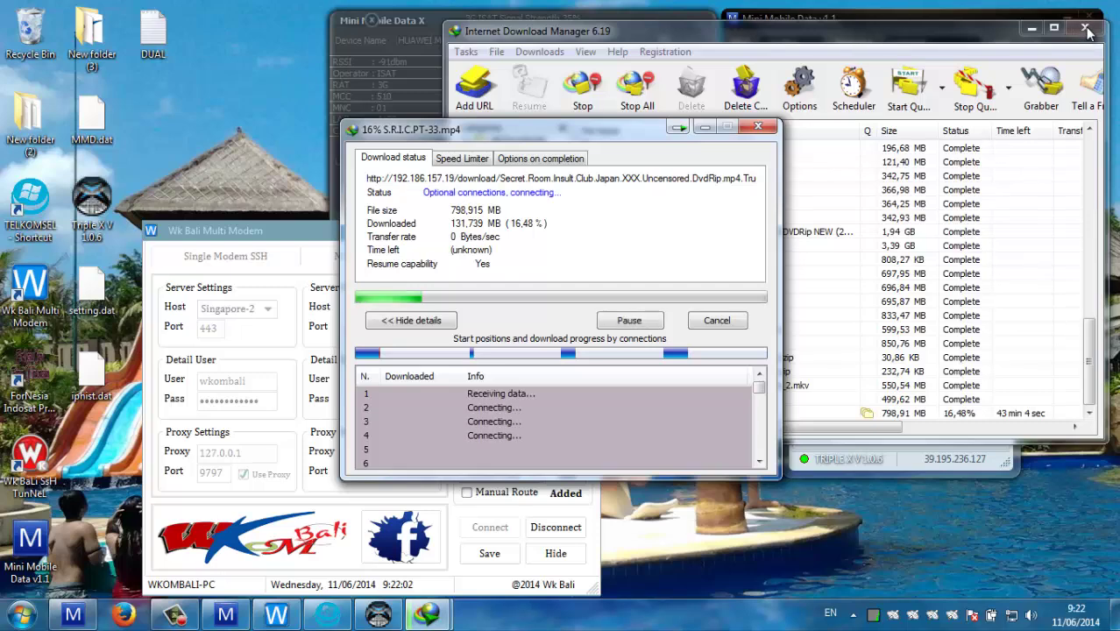
{"action": "left_click", "coordinate": [1087, 31]}
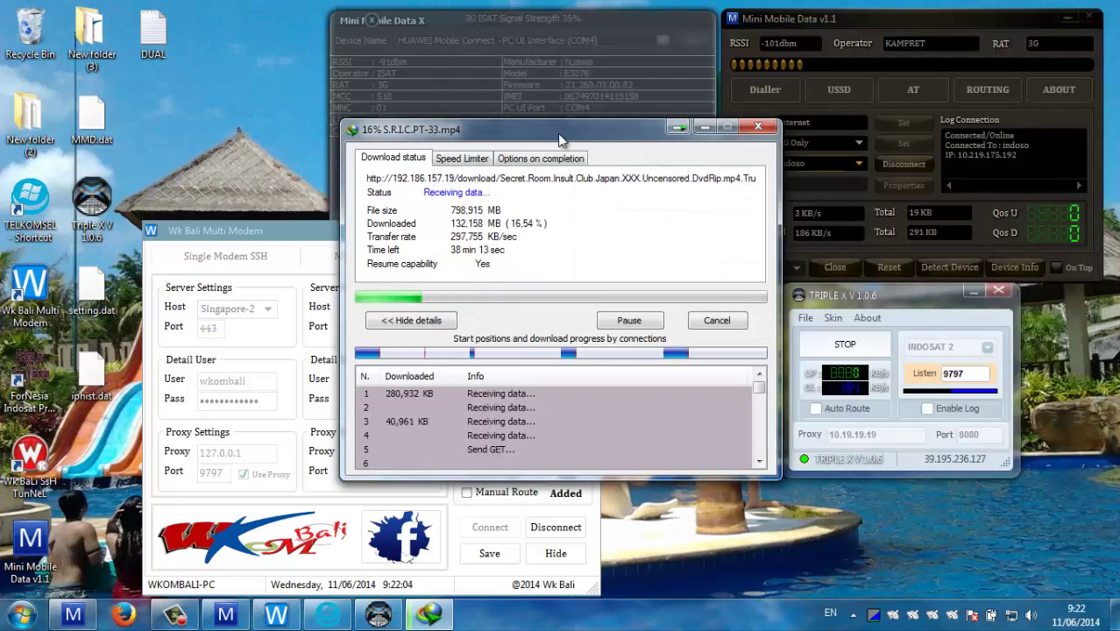
{"action": "left_click_drag", "start_coordinate": [561, 141], "coordinate": [422, 152]}
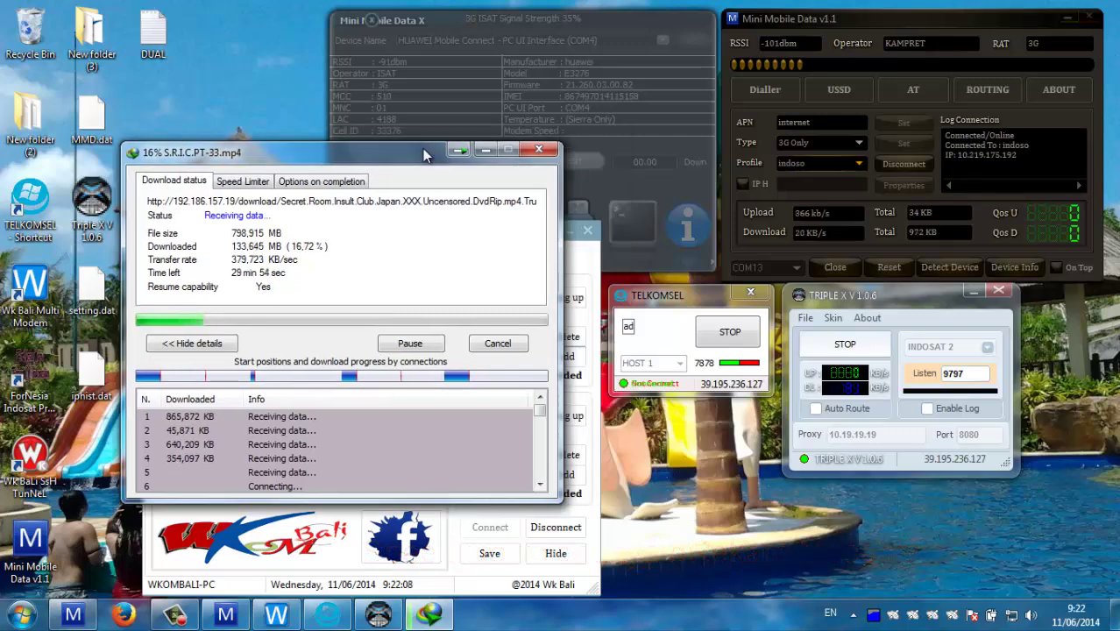